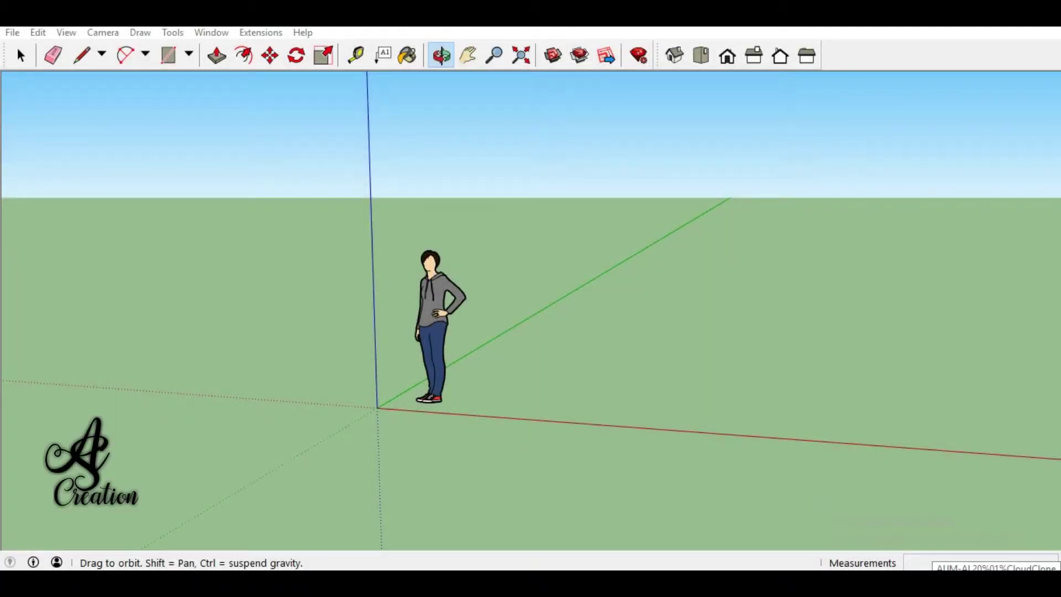
# Step: Orbit the empty SketchUp scene downward so more green ground shows around the figure
pyautogui.moveTo(533, 189)
pyautogui.mouseDown()
pyautogui.moveTo(518, 237)
pyautogui.moveTo(580, 258)
pyautogui.moveTo(577, 282)
pyautogui.mouseUp()
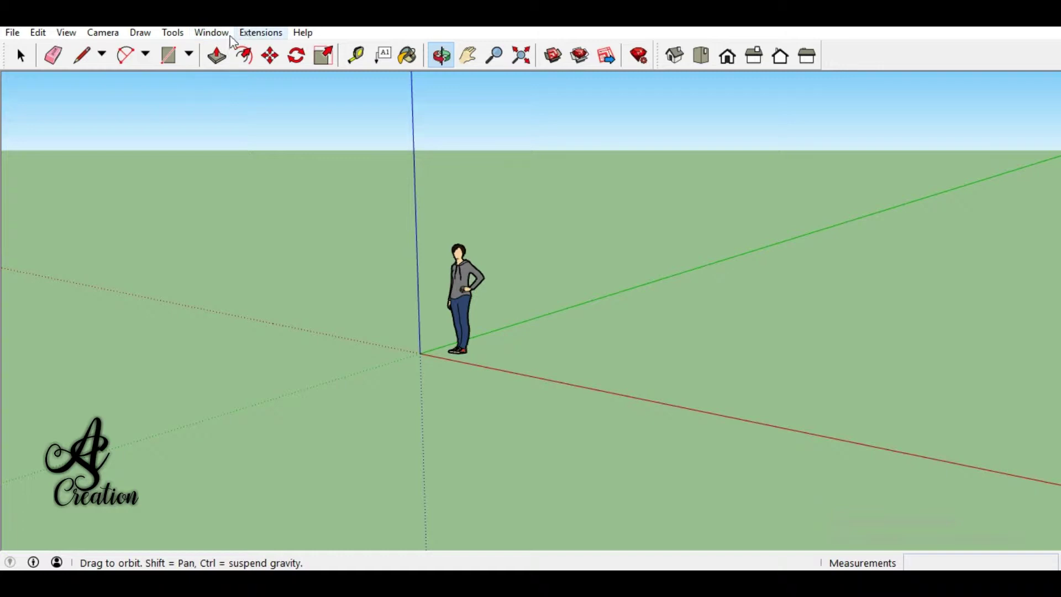
# Step: Search 3D Warehouse for '3d bush hedge' models
pyautogui.click(224, 37)
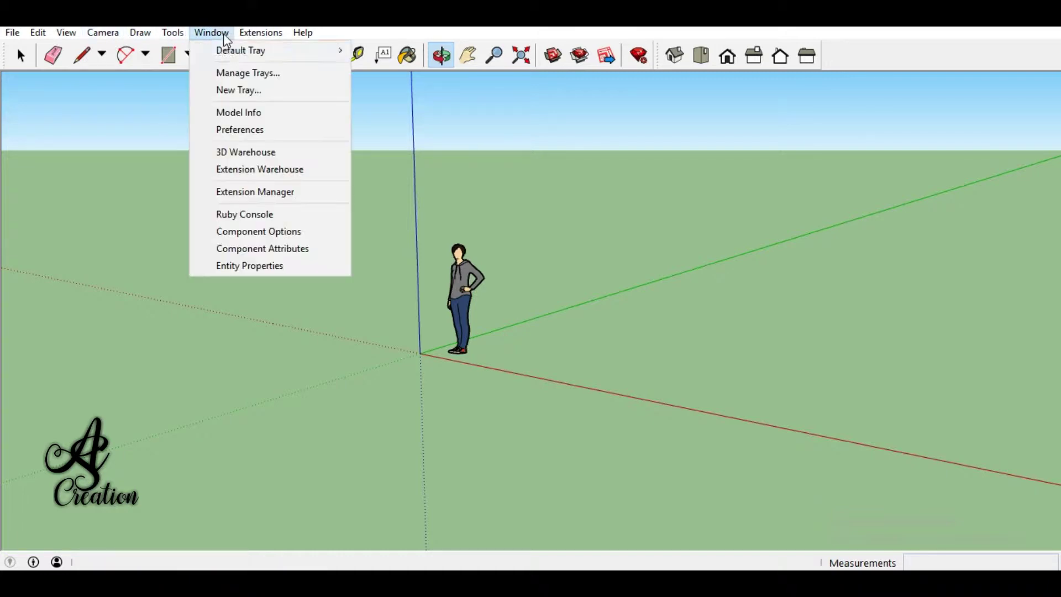
pyautogui.click(269, 156)
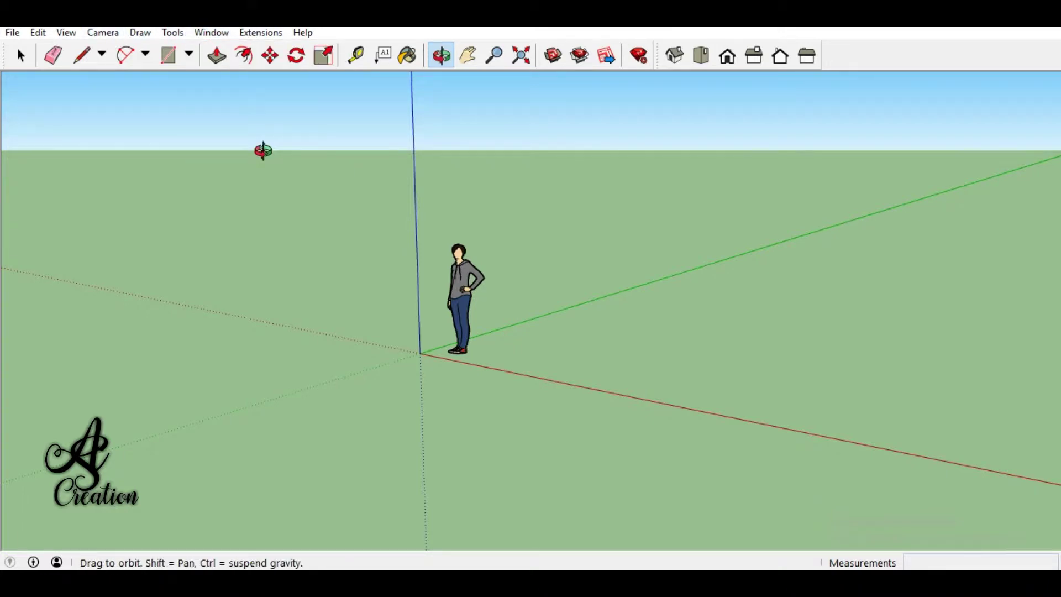
pyautogui.scroll(-4, 500, 301)
pyautogui.scroll(4, 500, 301)
pyautogui.write('bush')
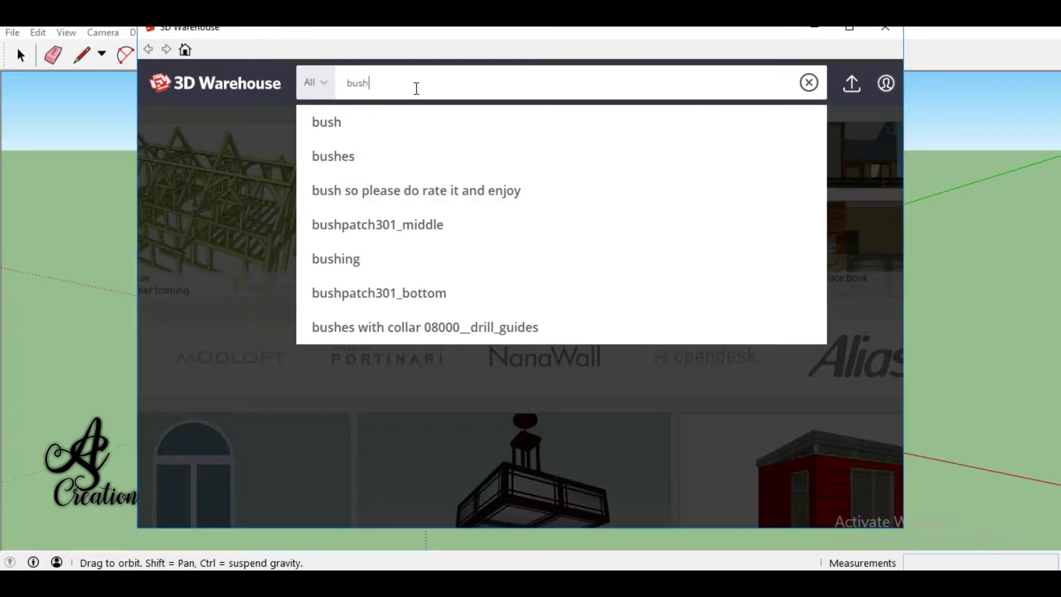
pyautogui.click(409, 109)
pyautogui.write('3d')
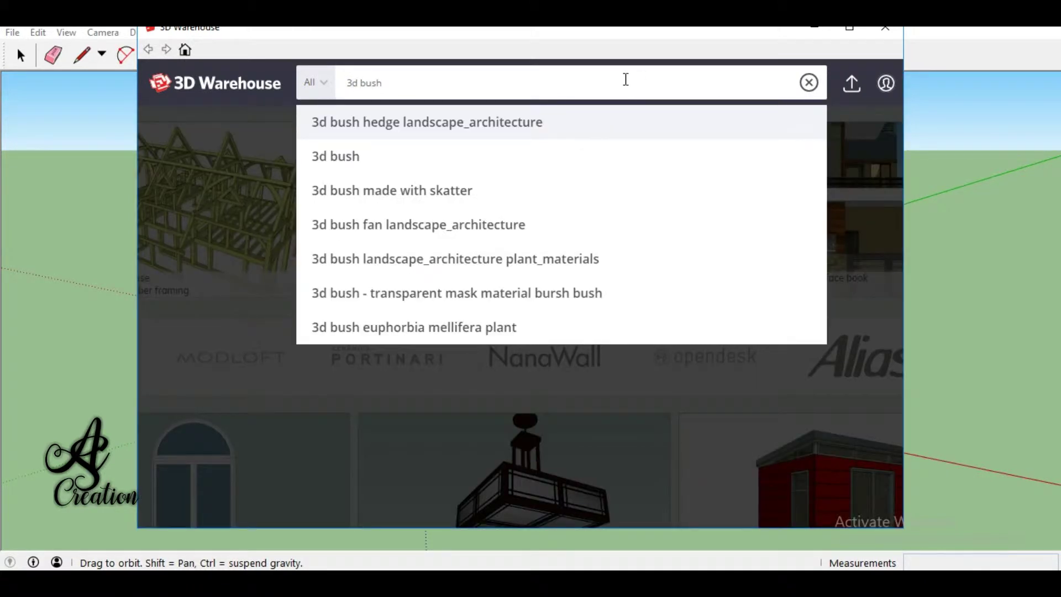
pyautogui.click(408, 126)
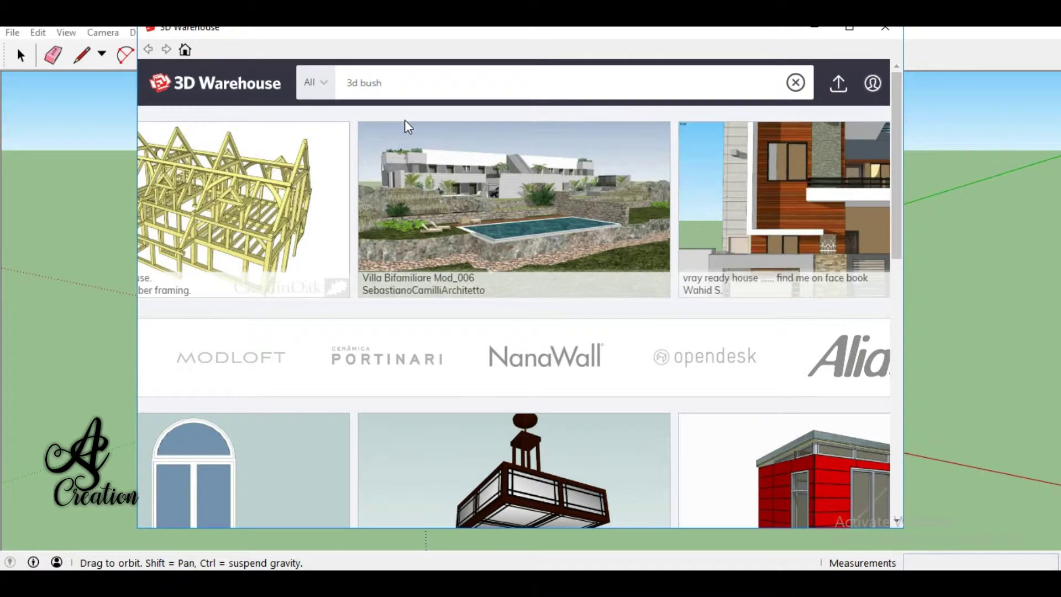
# Step: Download Shrub 1, load it into the model, and place it beside the figure
pyautogui.scroll(-2, 713, 332)
pyautogui.scroll(-2, 550, 303)
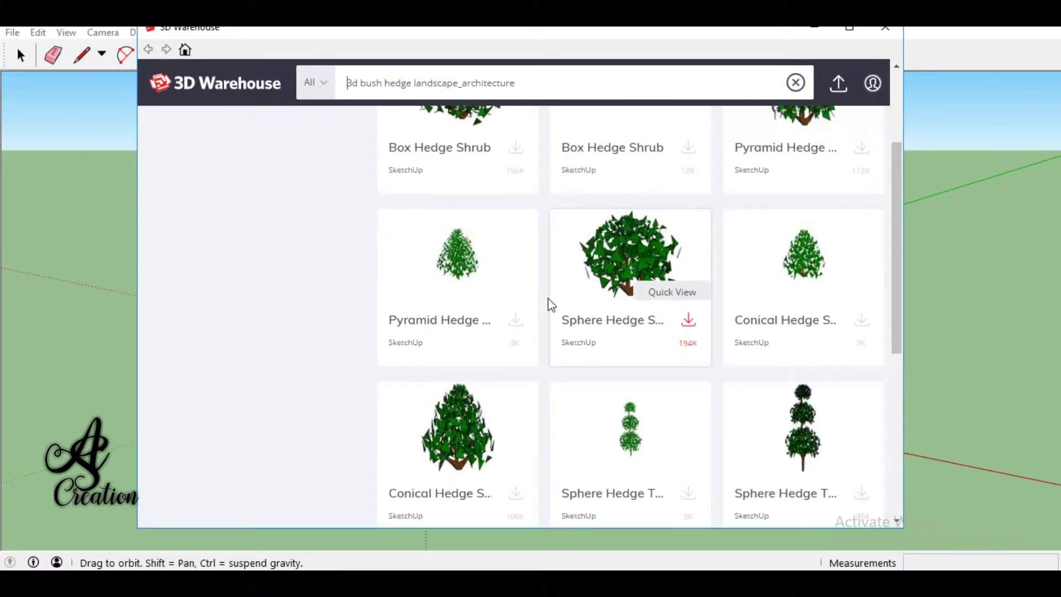
pyautogui.scroll(-5, 623, 332)
pyautogui.moveTo(458, 278)
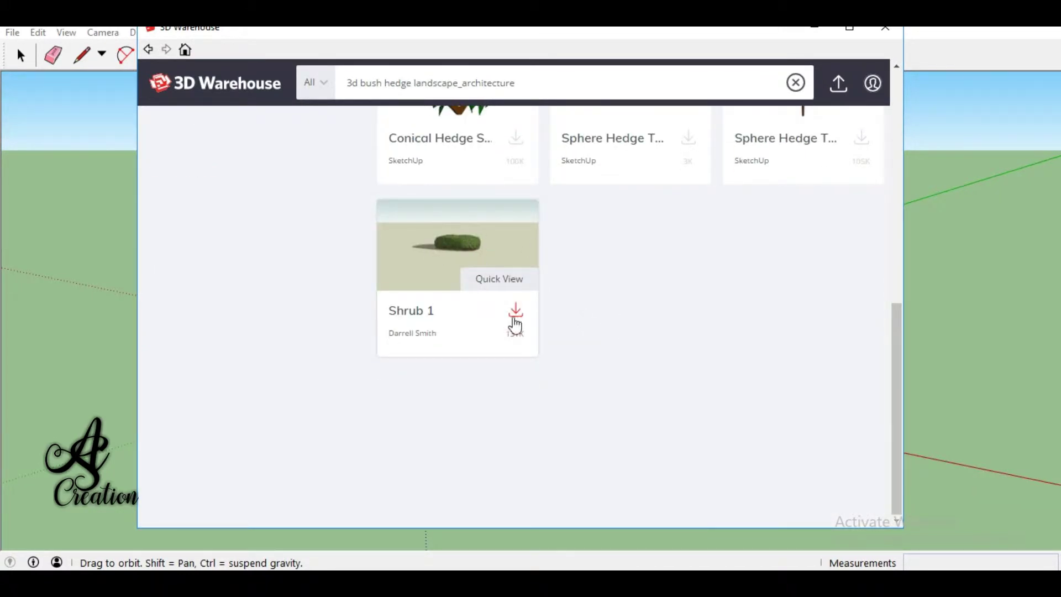
pyautogui.click(516, 311)
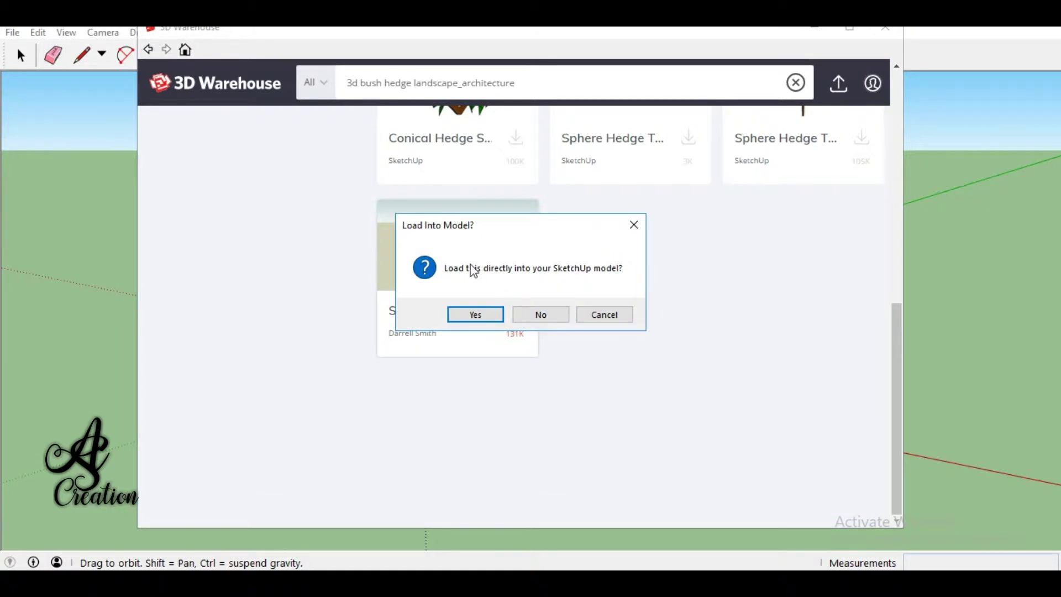
pyautogui.click(479, 314)
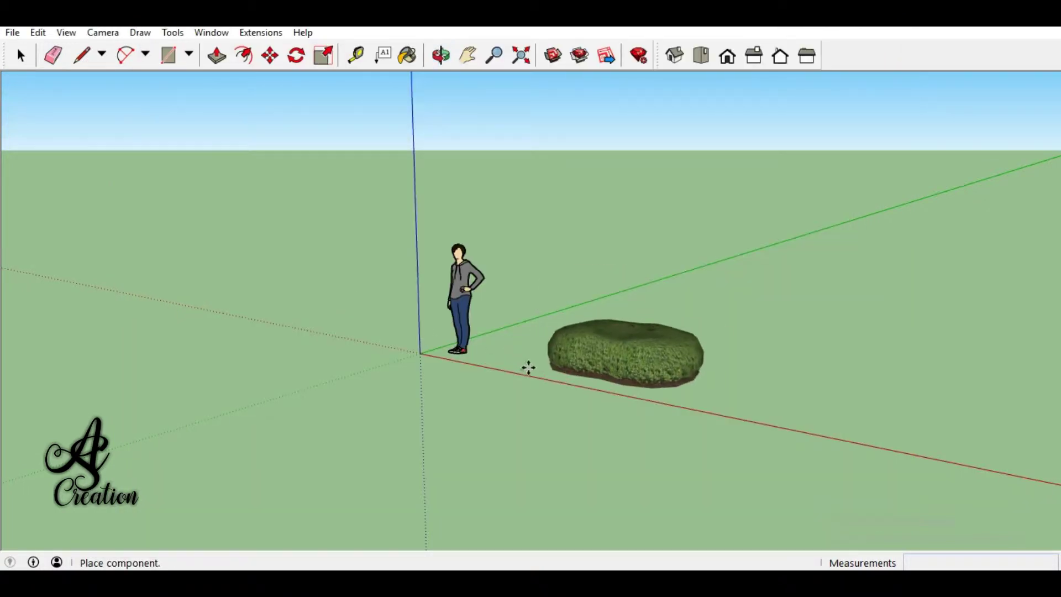
pyautogui.click(528, 367)
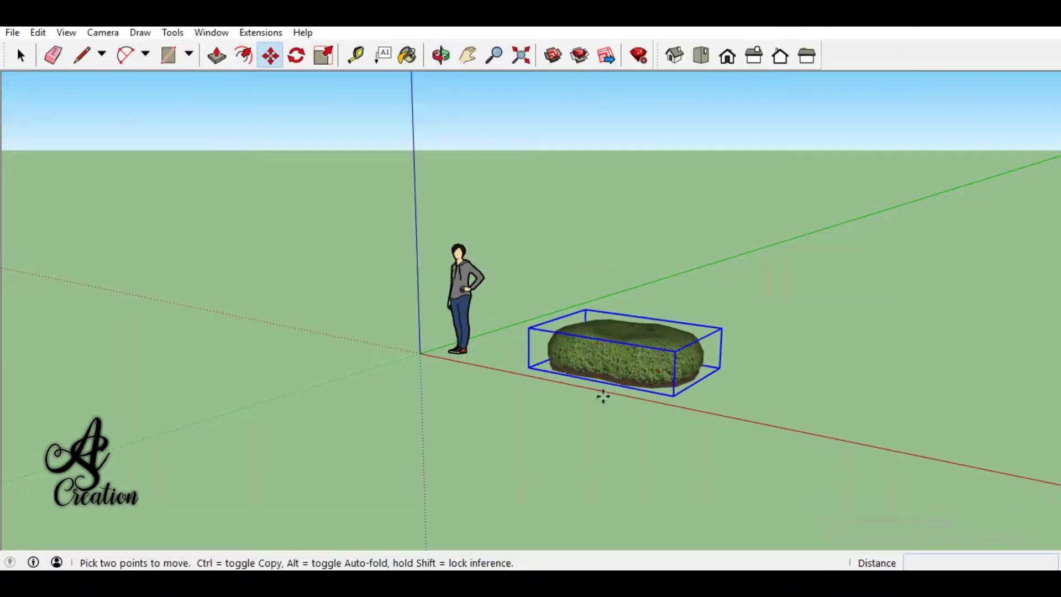
# Step: Erase the standing figure from the scene
pyautogui.click(19, 54)
pyautogui.click(462, 277)
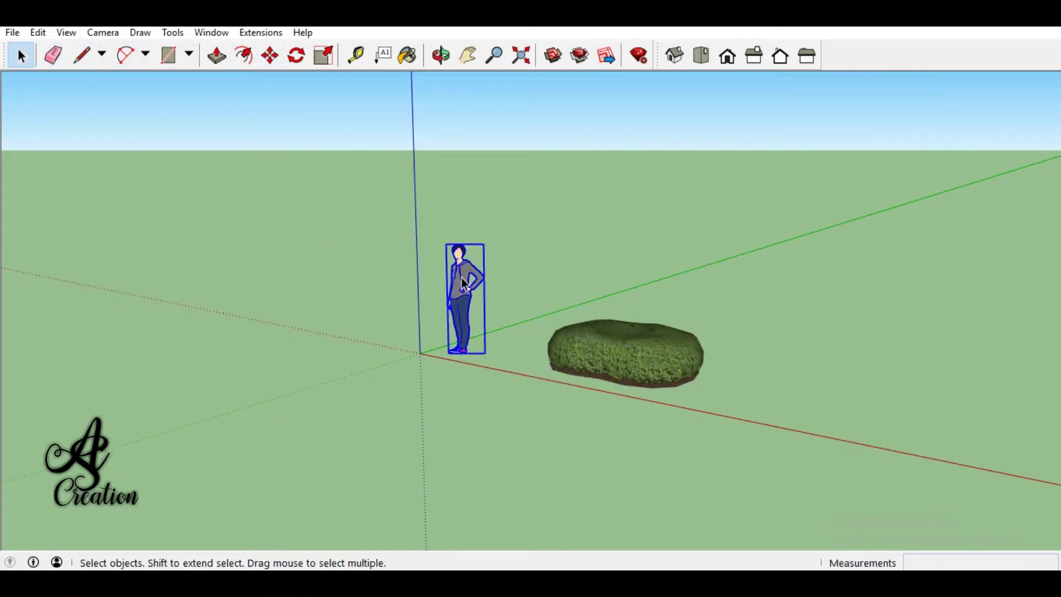
pyautogui.rightClick(462, 277)
pyautogui.click(499, 181)
# Step: Select the Shrub 1 hedge and orbit in closer around it
pyautogui.click(633, 353)
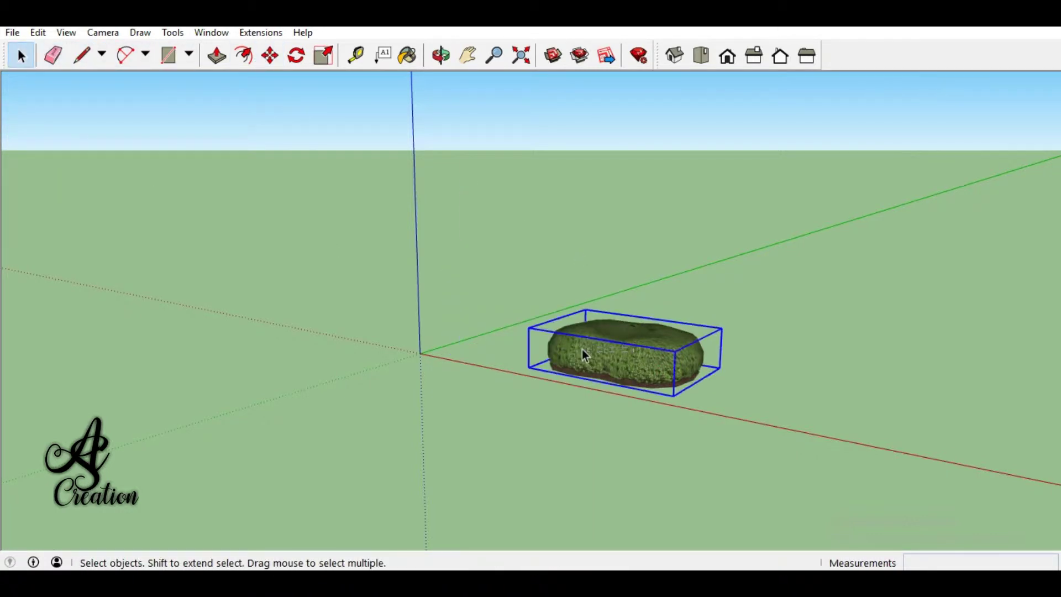
pyautogui.click(440, 54)
pyautogui.moveTo(663, 354); pyautogui.dragTo(615, 294)
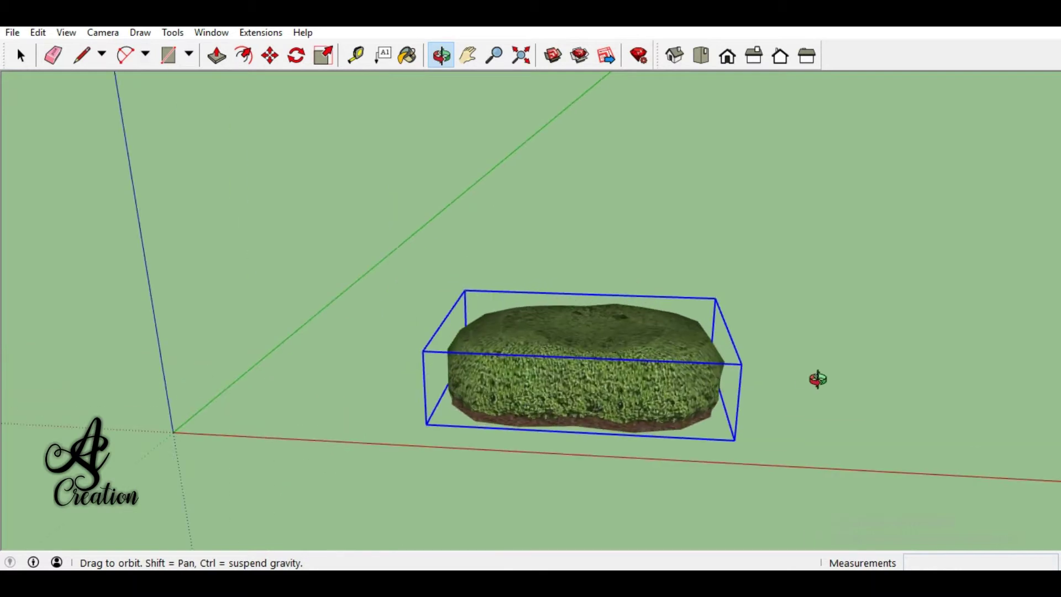
pyautogui.click(12, 33)
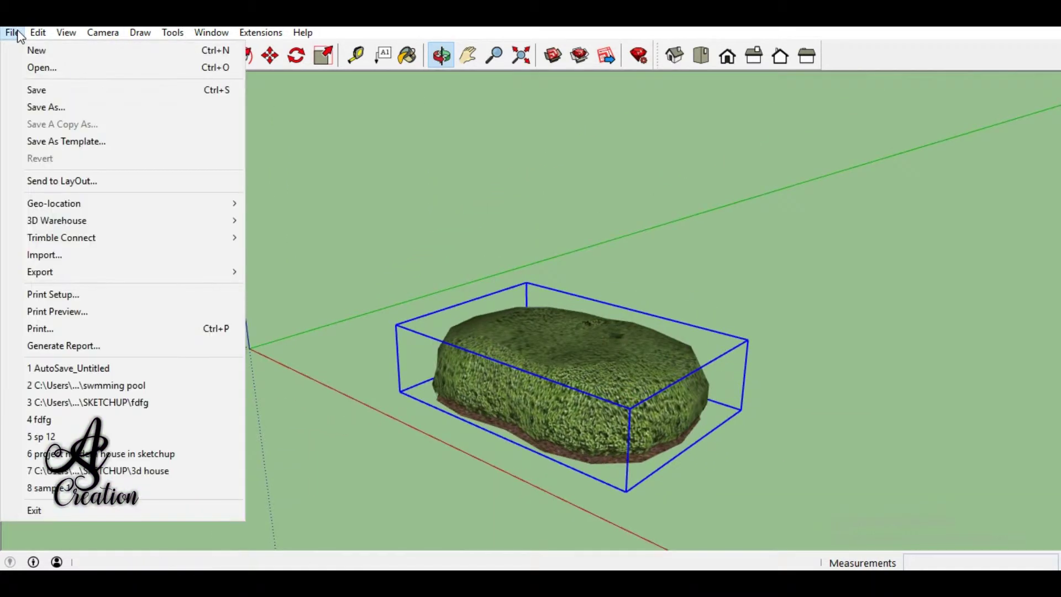
pyautogui.moveTo(39, 272)
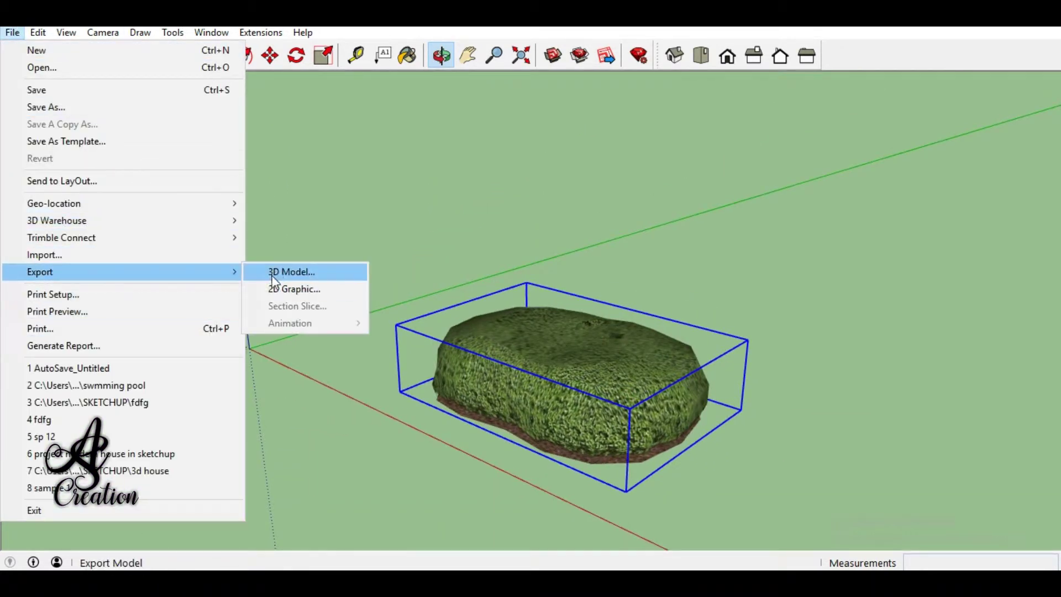
# Step: Start the model export and create a new '3d model' folder in Documents
pyautogui.click(280, 275)
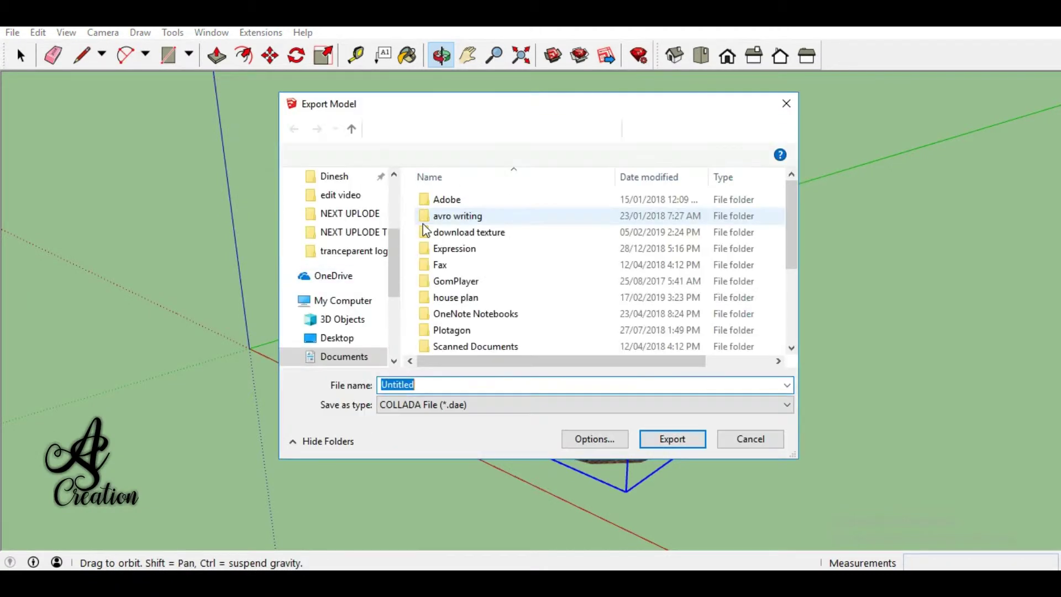
pyautogui.scroll(-1, 472, 290)
pyautogui.scroll(-2, 473, 290)
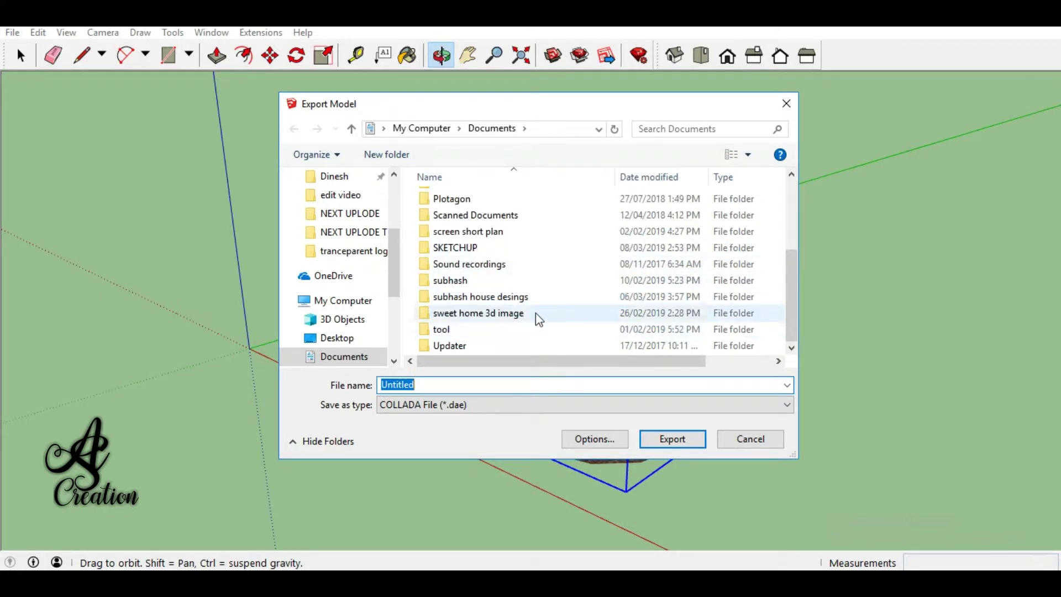
pyautogui.scroll(2, 516, 258)
pyautogui.scroll(1, 517, 259)
pyautogui.rightClick(554, 252)
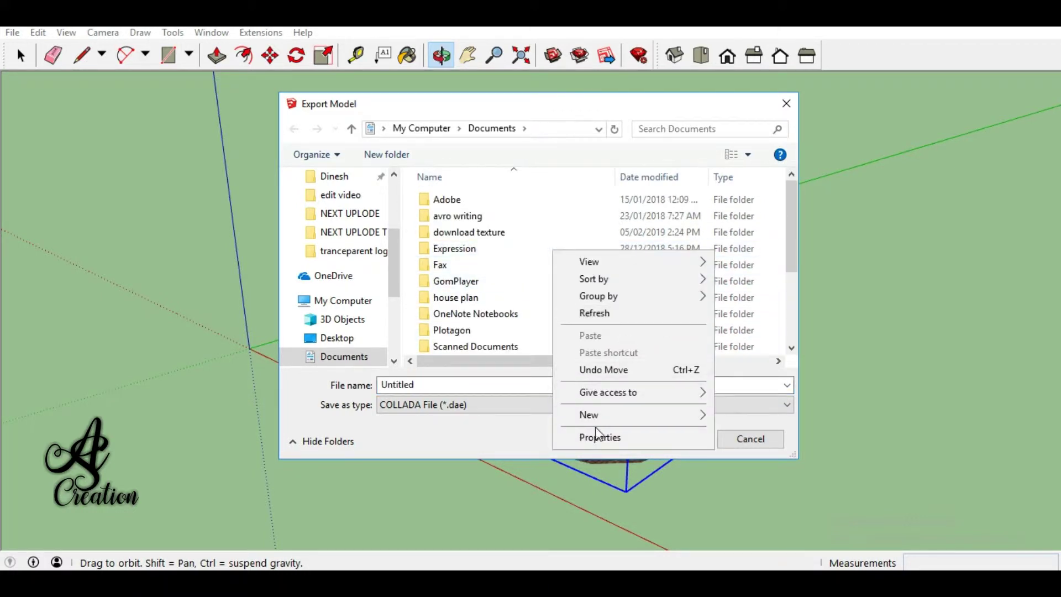
pyautogui.moveTo(641, 414)
pyautogui.click(724, 214)
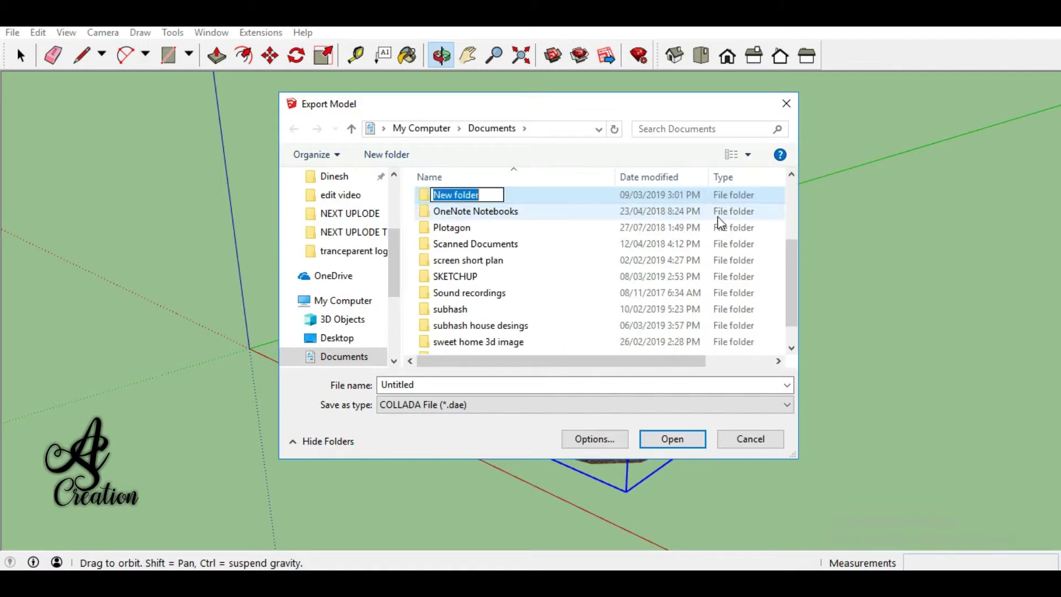
pyautogui.write('3d model')
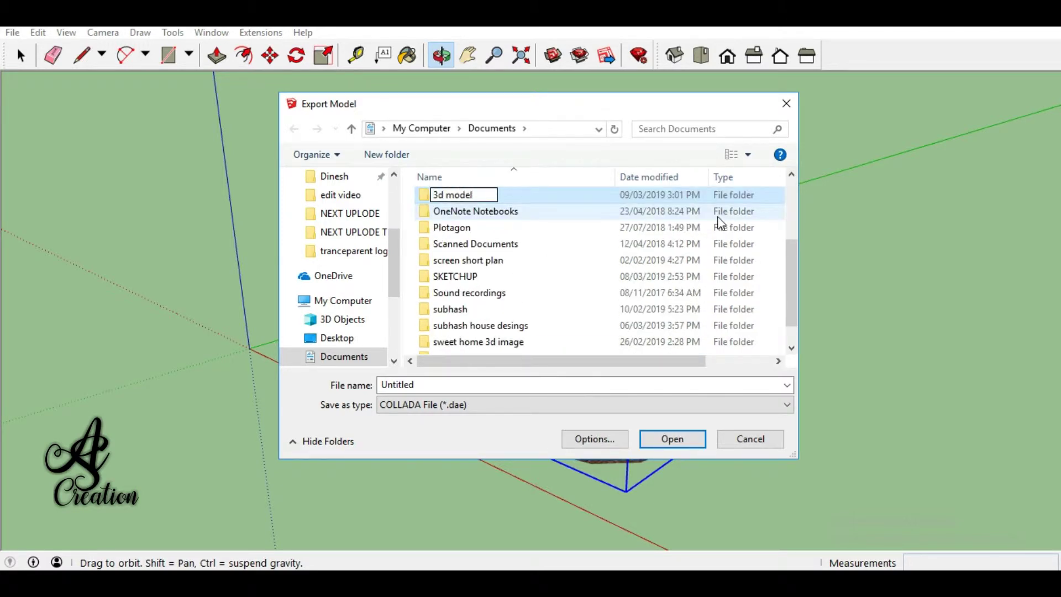
pyautogui.press('Return')
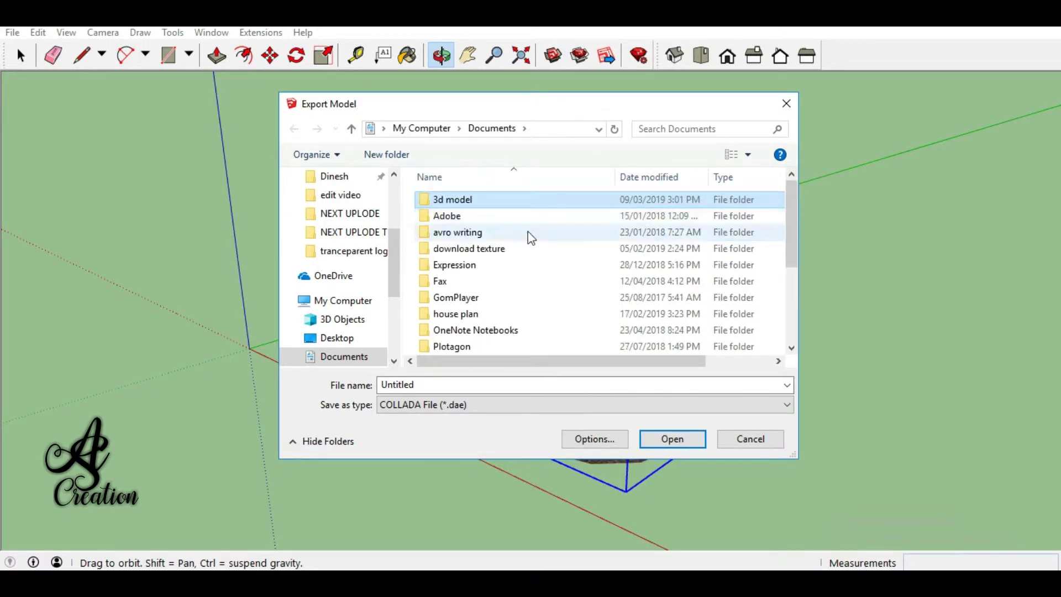
# Step: Export the bush as COLLADA (*.dae) file 'bush 3d' into the 3d model folder
pyautogui.doubleClick(514, 205)
pyautogui.doubleClick(440, 383)
pyautogui.write('bush 3d')
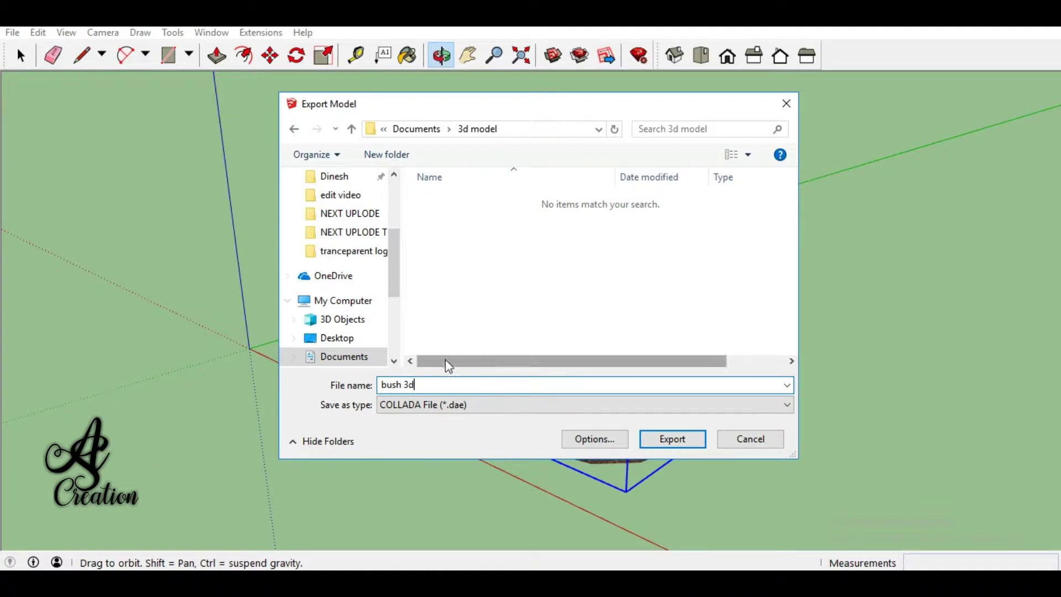
pyautogui.click(787, 408)
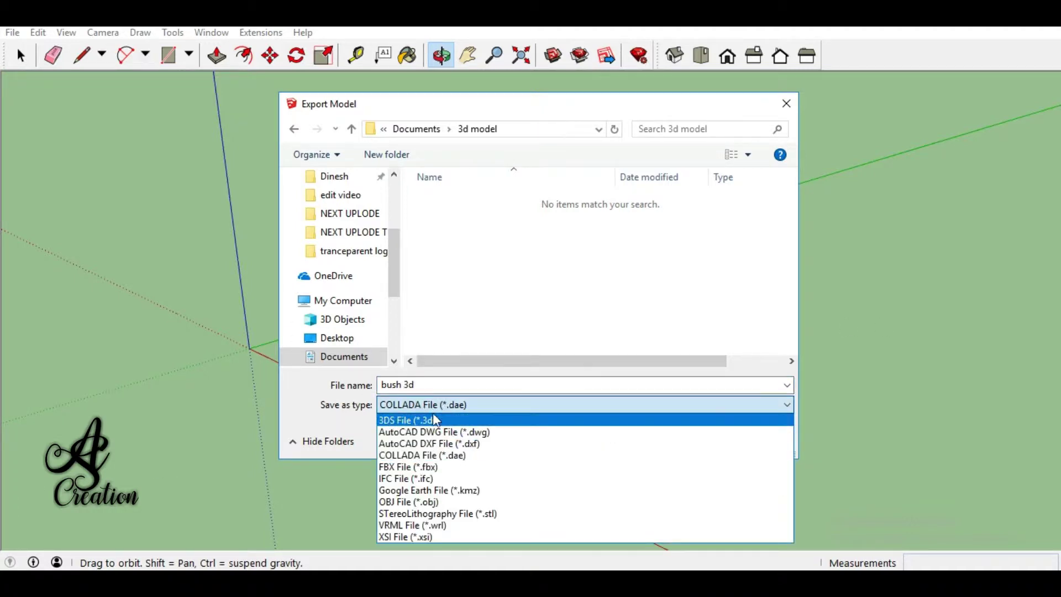
pyautogui.click(402, 454)
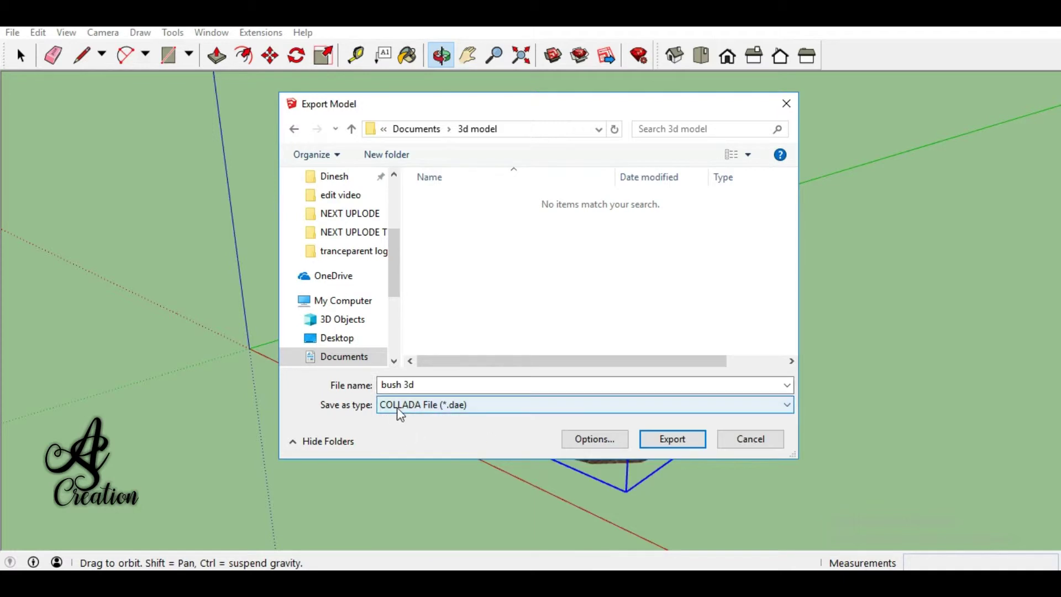
pyautogui.click(671, 439)
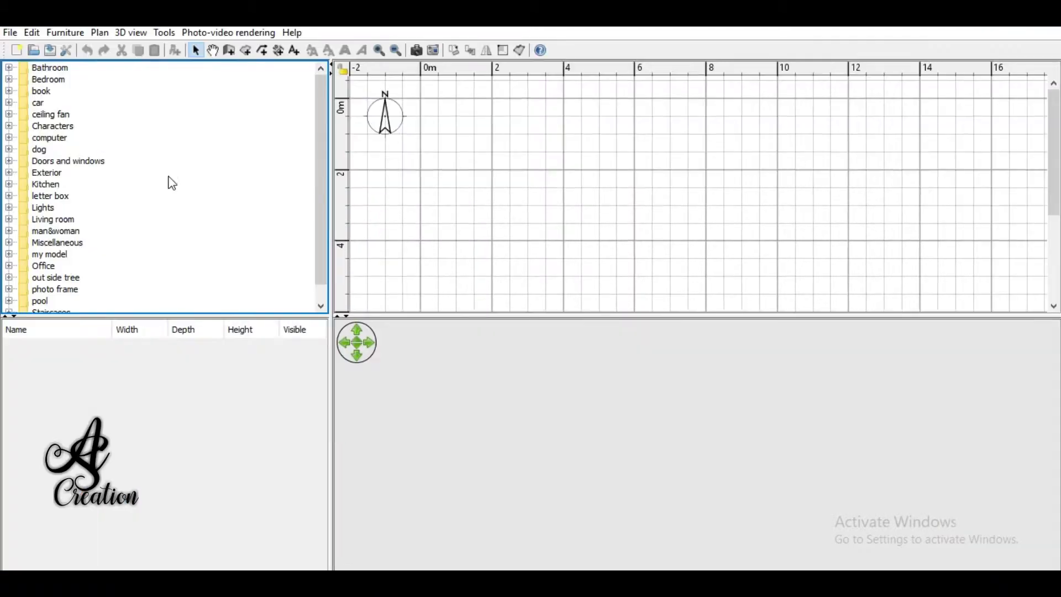
# Step: Import furniture from Documents\3d model\bush 3d.dae into the furniture import wizard
pyautogui.rightClick(187, 147)
pyautogui.click(271, 157)
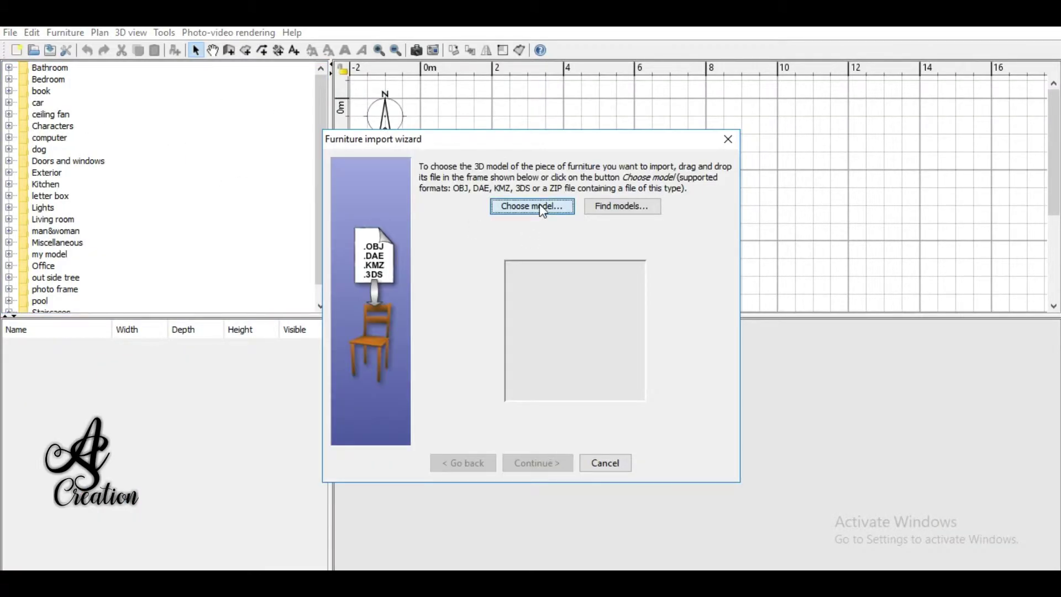
pyautogui.click(541, 206)
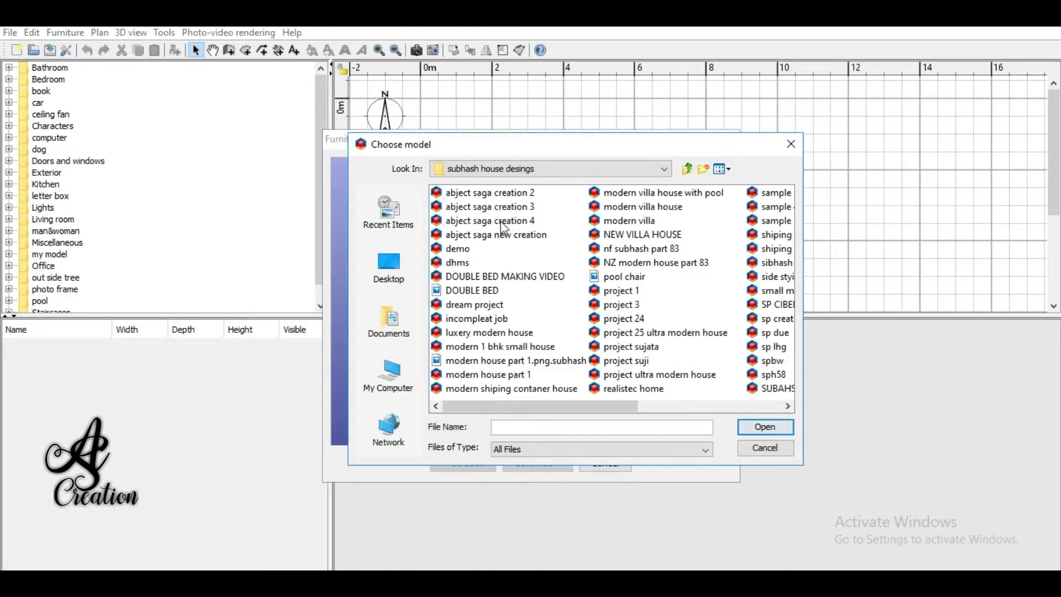
pyautogui.click(399, 338)
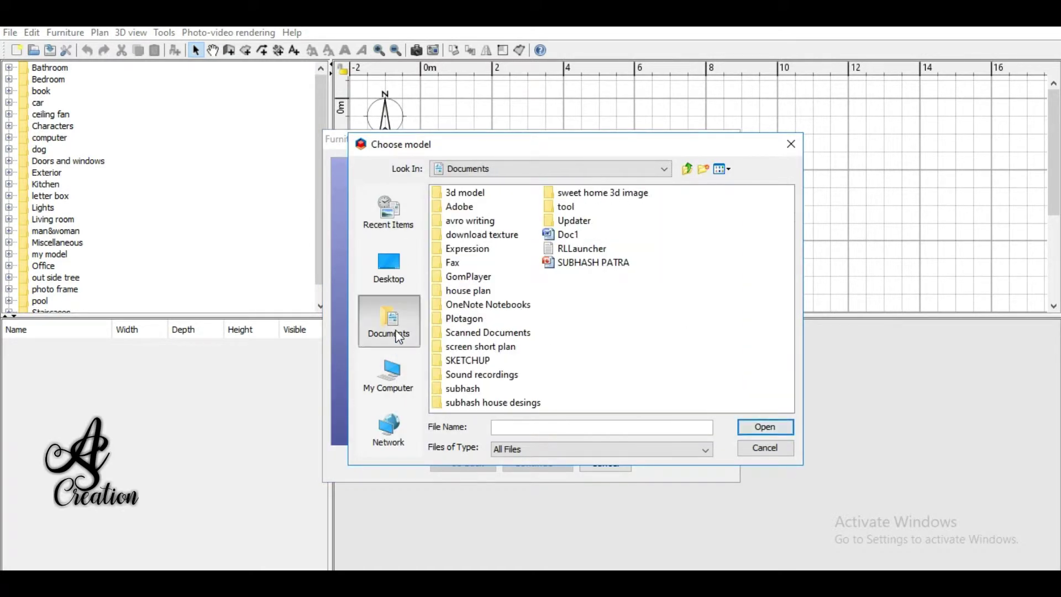
pyautogui.doubleClick(475, 193)
pyautogui.click(467, 207)
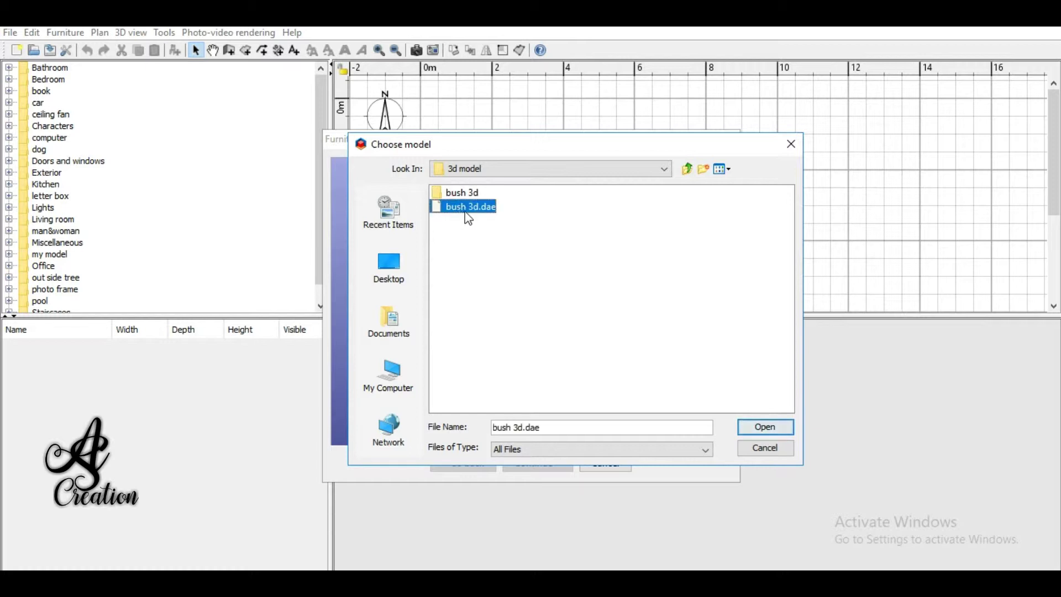
pyautogui.click(570, 237)
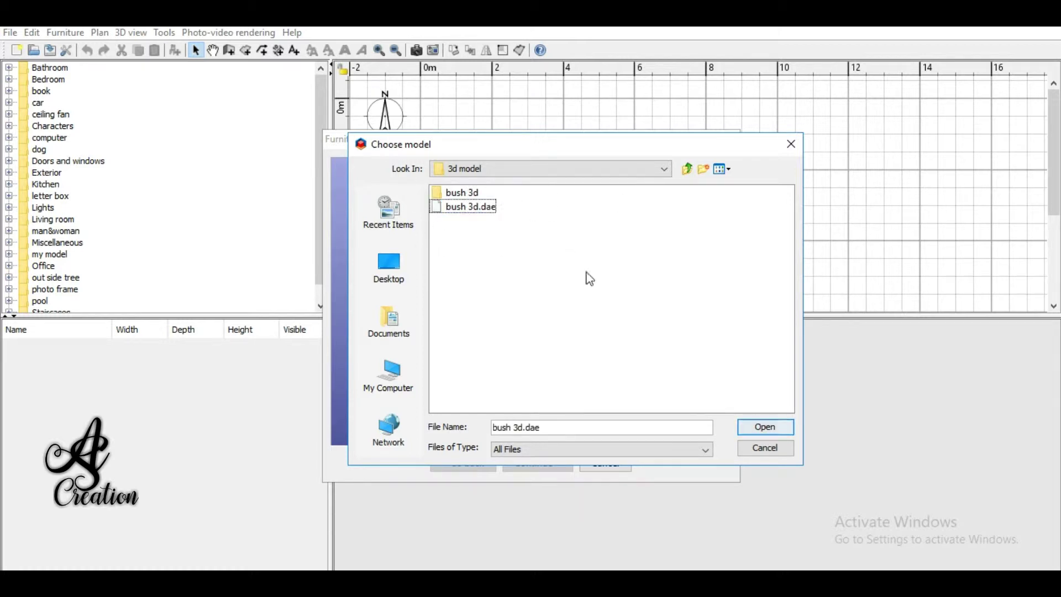
pyautogui.click(469, 216)
pyautogui.click(441, 194)
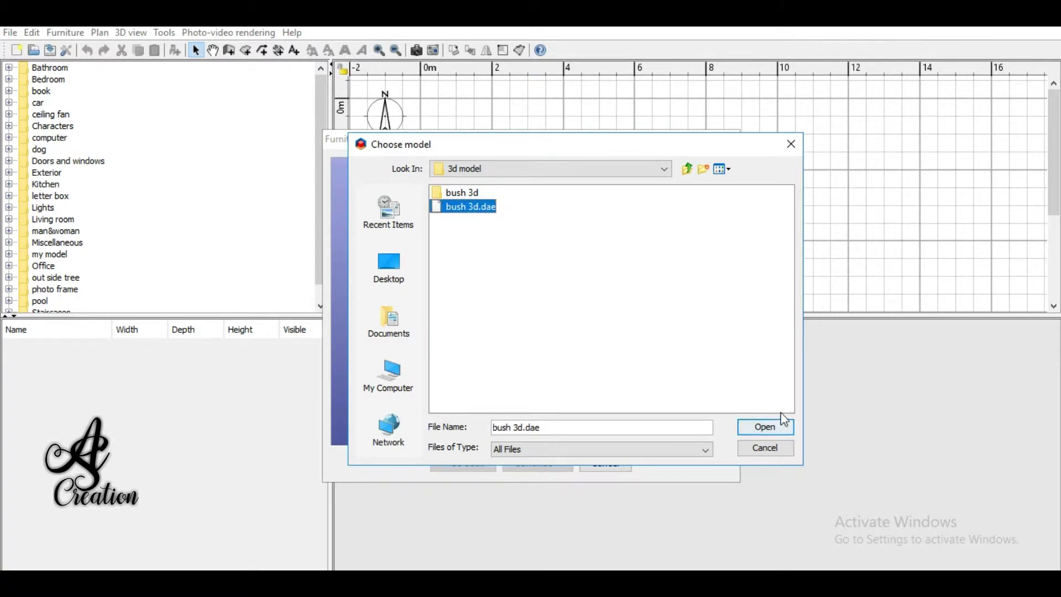
pyautogui.click(768, 429)
pyautogui.moveTo(594, 341); pyautogui.dragTo(605, 352)
# Step: Step through the wizard, set bush 3d's category to 'out side tree', and finish
pyautogui.click(551, 469)
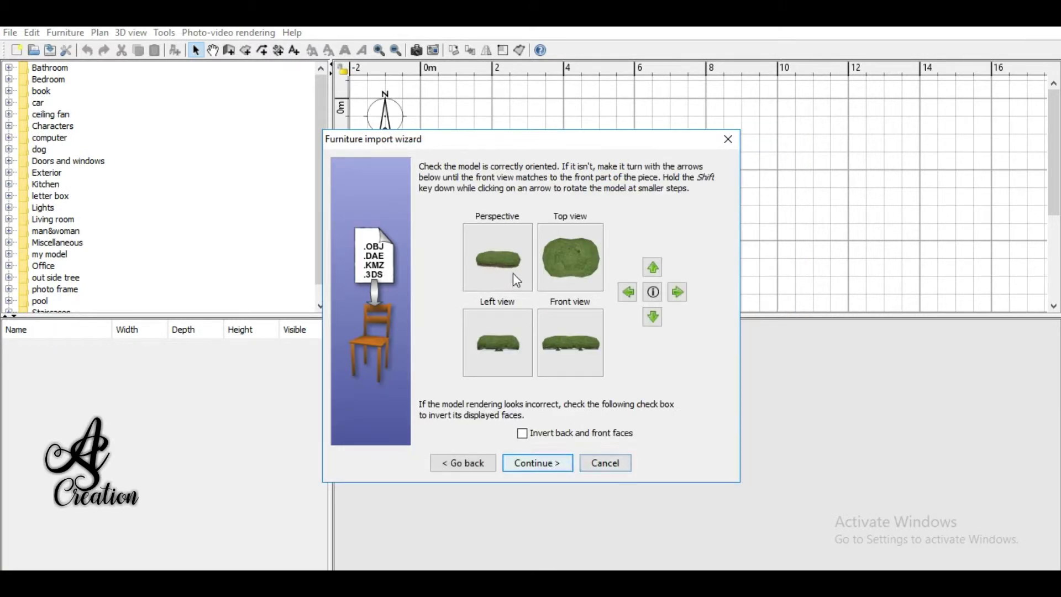
pyautogui.click(556, 470)
pyautogui.click(686, 184)
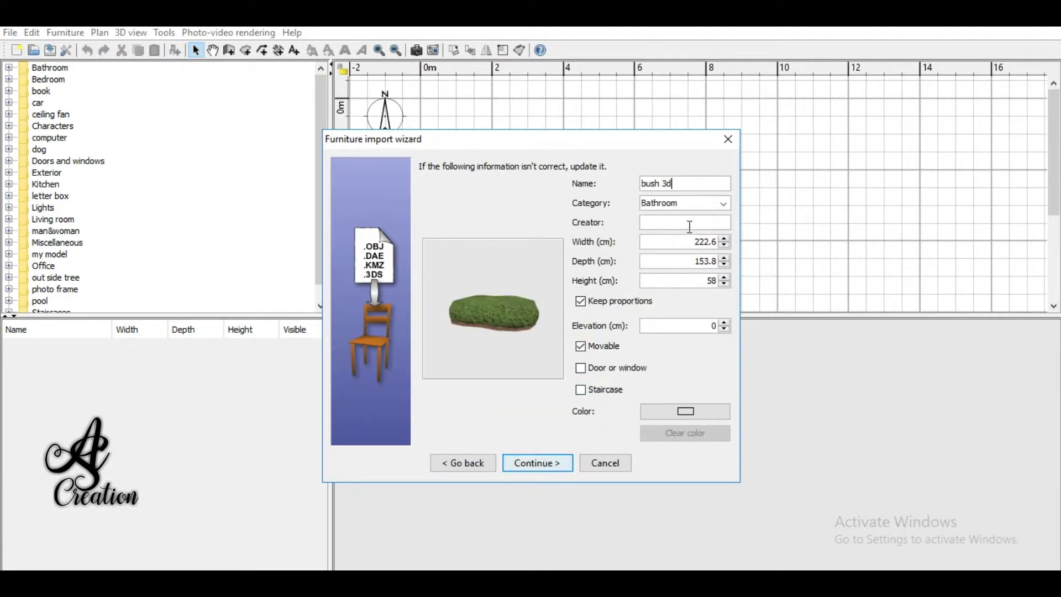
pyautogui.click(723, 204)
pyautogui.scroll(-5, 679, 276)
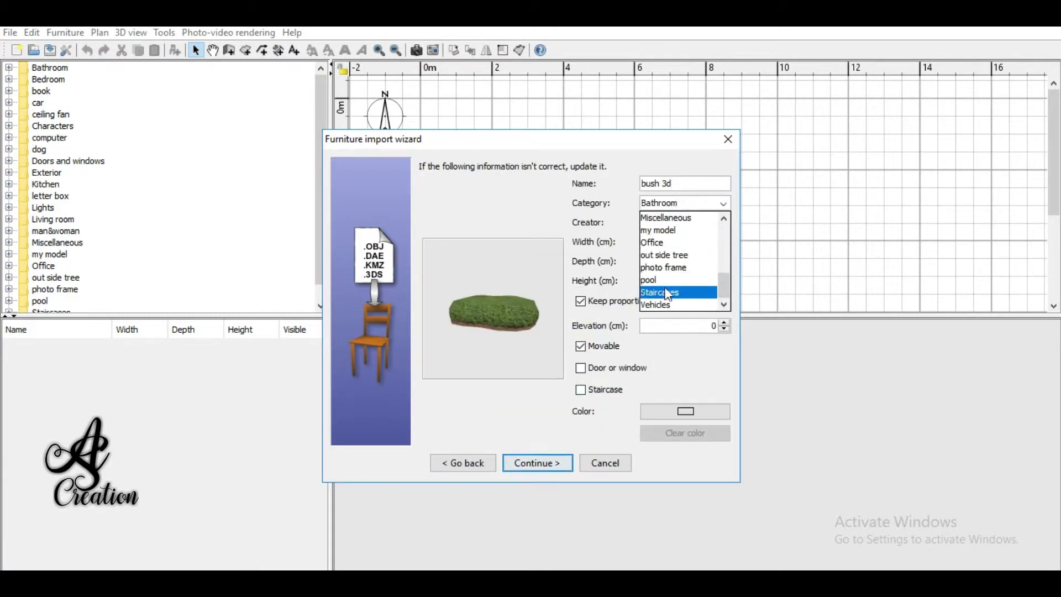
pyautogui.click(674, 256)
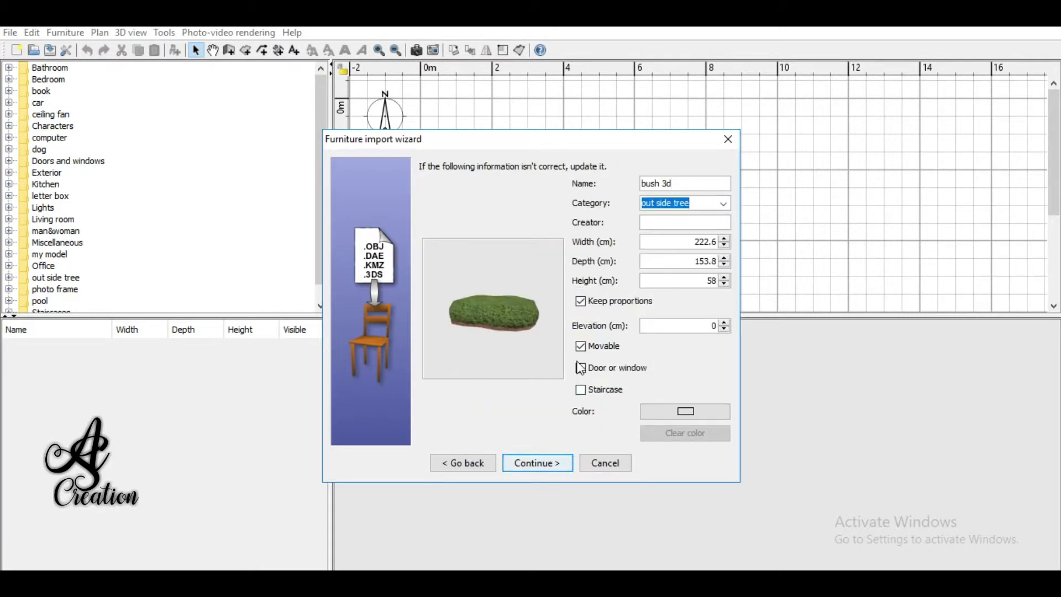
pyautogui.click(556, 466)
pyautogui.click(547, 463)
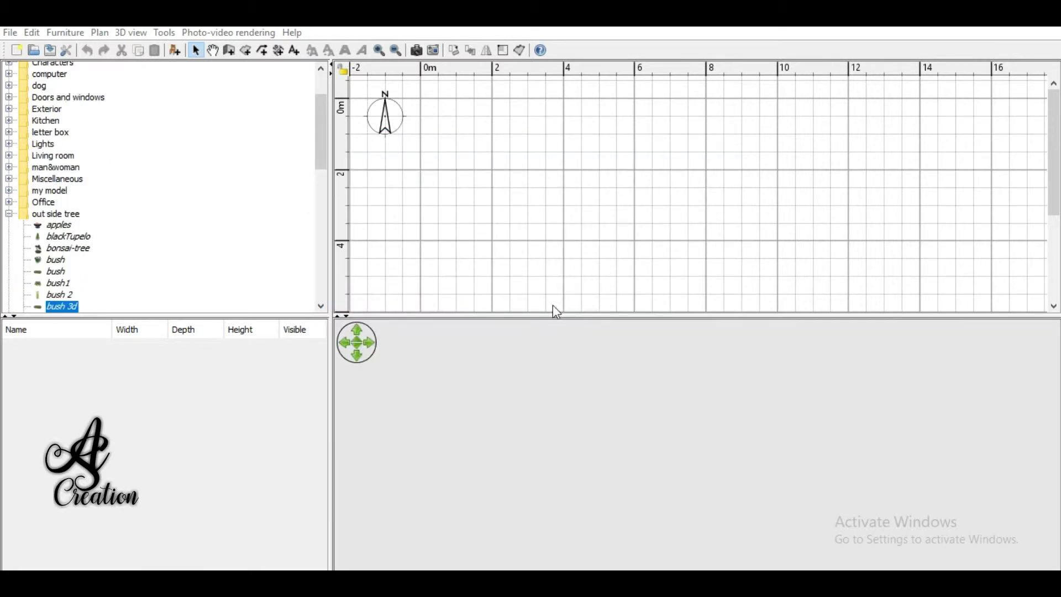
# Step: Set the 3D view's ground to the grass texture and its sky to the cloudy texture
pyautogui.moveTo(481, 315); pyautogui.dragTo(481, 139)
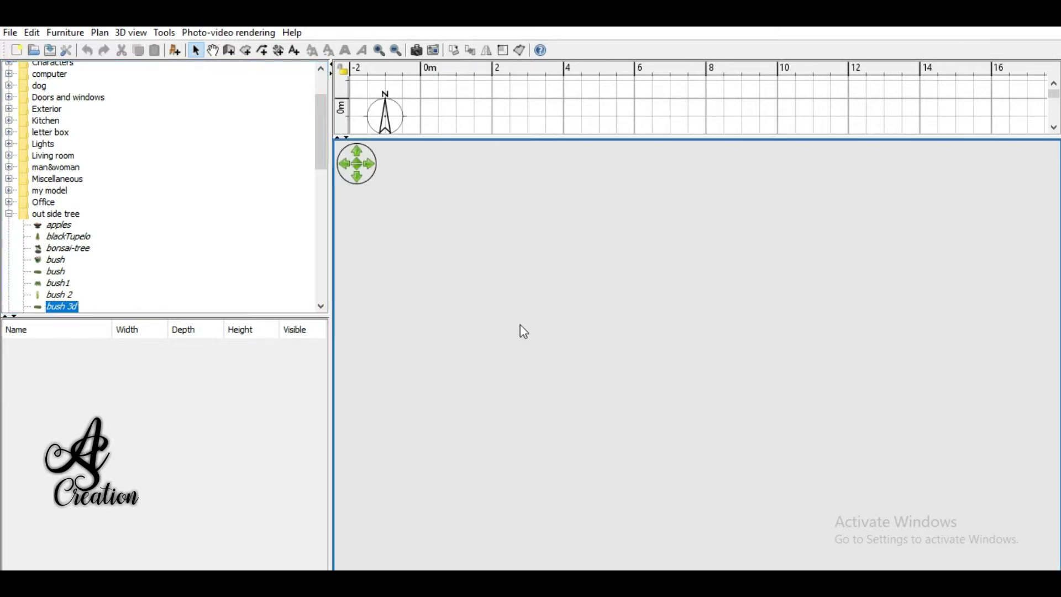
pyautogui.rightClick(519, 323)
pyautogui.click(572, 417)
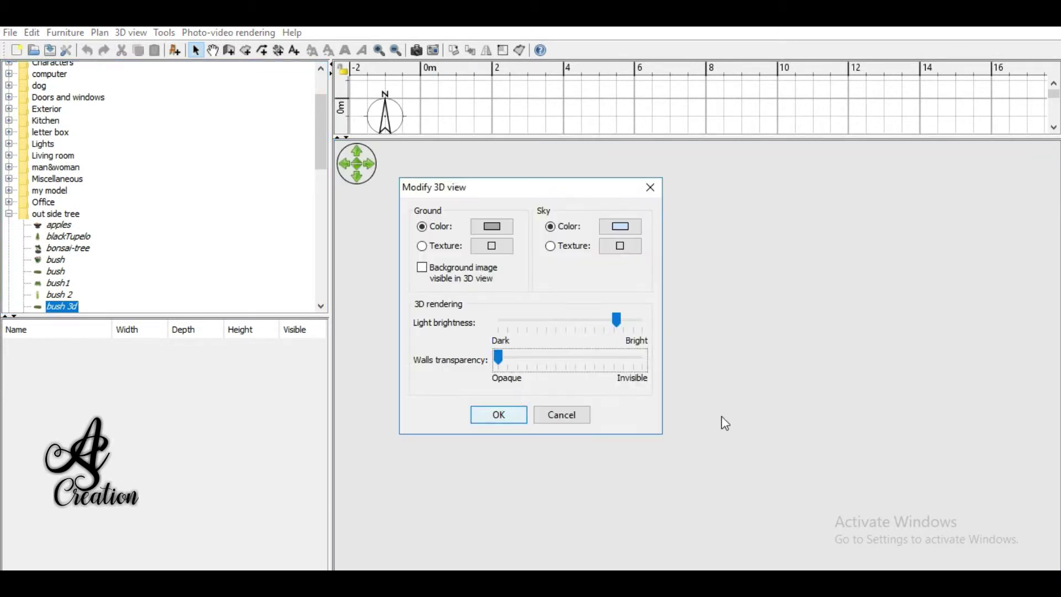
pyautogui.click(491, 226)
pyautogui.click(685, 125)
pyautogui.click(492, 245)
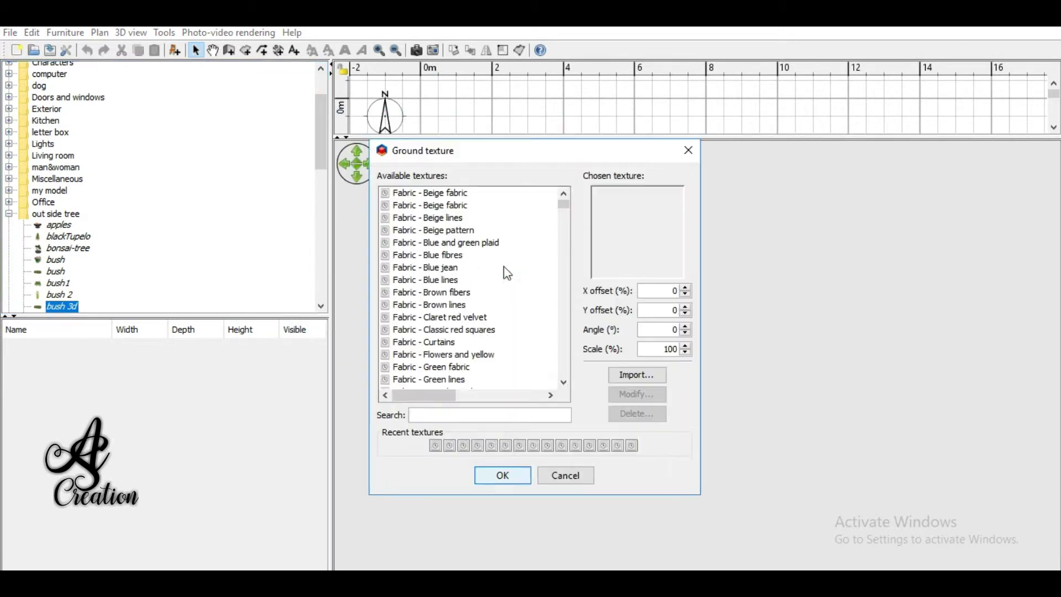
pyautogui.click(450, 446)
pyautogui.click(508, 481)
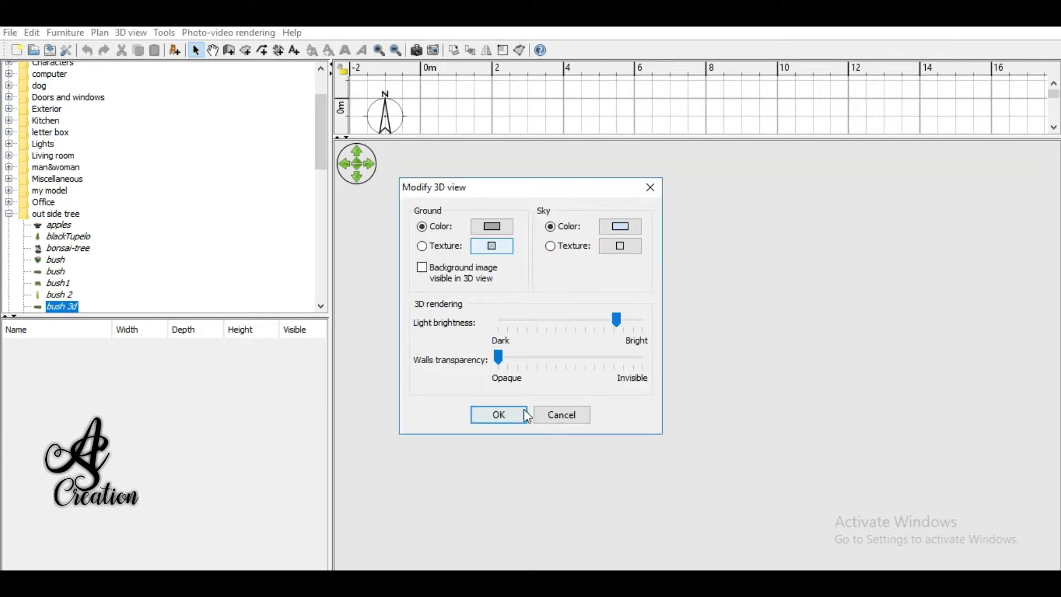
pyautogui.click(623, 246)
pyautogui.click(458, 477)
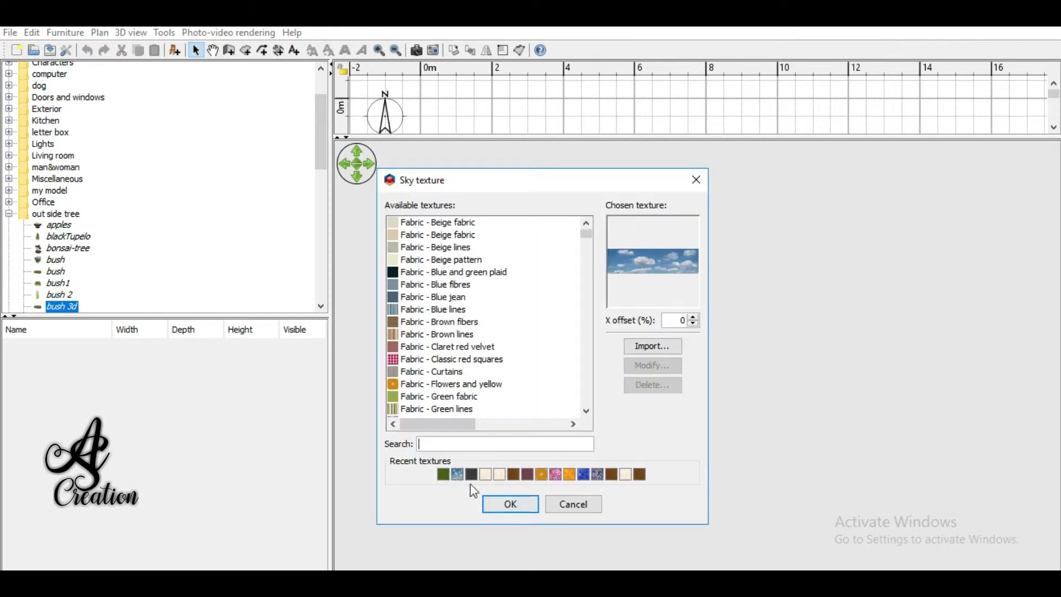
pyautogui.click(504, 503)
pyautogui.click(494, 416)
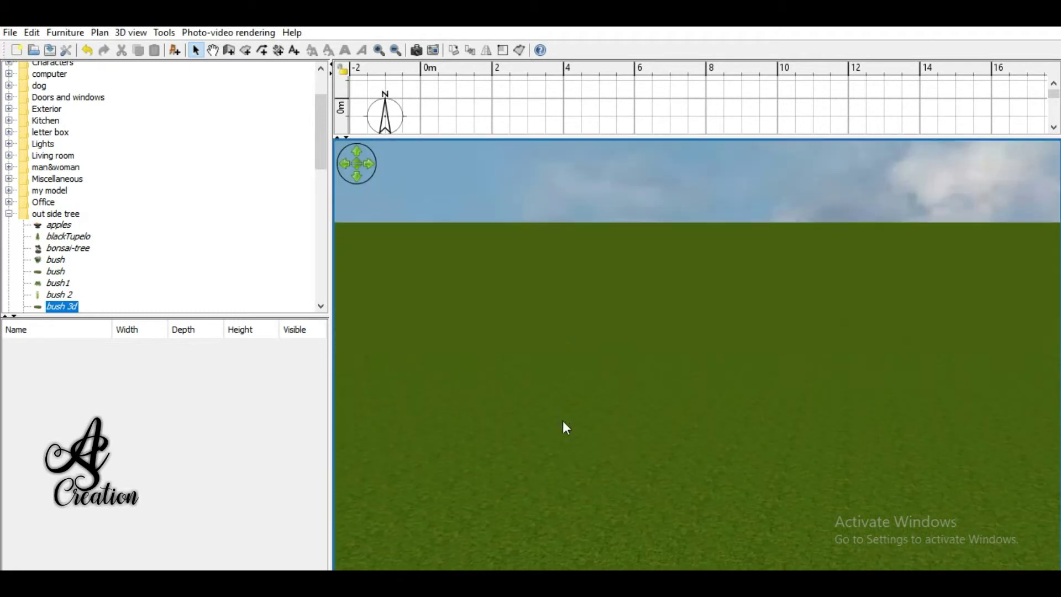
# Step: Drop bush 3d from the catalog into the plan and move it to the right
pyautogui.moveTo(479, 134); pyautogui.dragTo(480, 251)
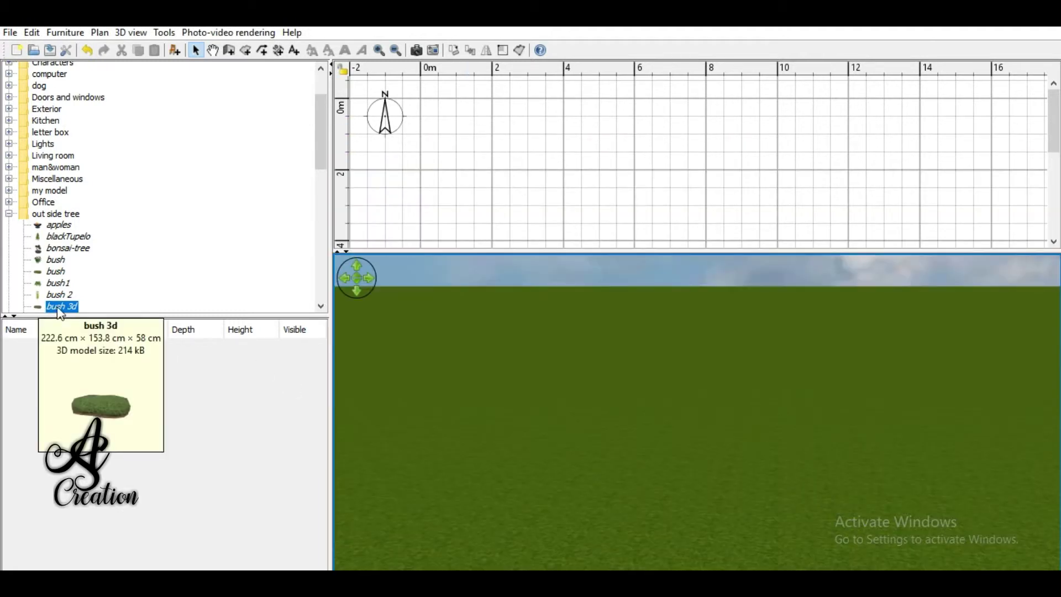
pyautogui.moveTo(62, 307); pyautogui.dragTo(524, 174)
pyautogui.moveTo(692, 462)
pyautogui.mouseDown()
pyautogui.moveTo(652, 439)
pyautogui.moveTo(593, 442)
pyautogui.moveTo(762, 375)
pyautogui.mouseUp()
pyautogui.moveTo(594, 198); pyautogui.dragTo(670, 186)
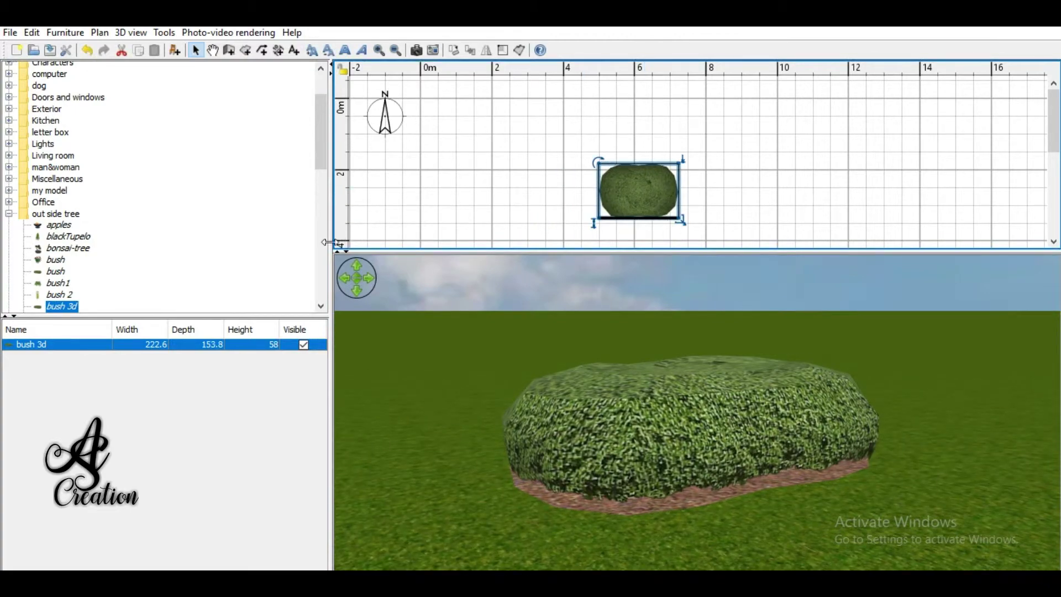
# Step: Enlarge the 3D view and orbit both the Sweet Home 3D and SketchUp bushes for comparison
pyautogui.moveTo(328, 242); pyautogui.dragTo(144, 247)
pyautogui.moveTo(361, 252); pyautogui.dragTo(362, 84)
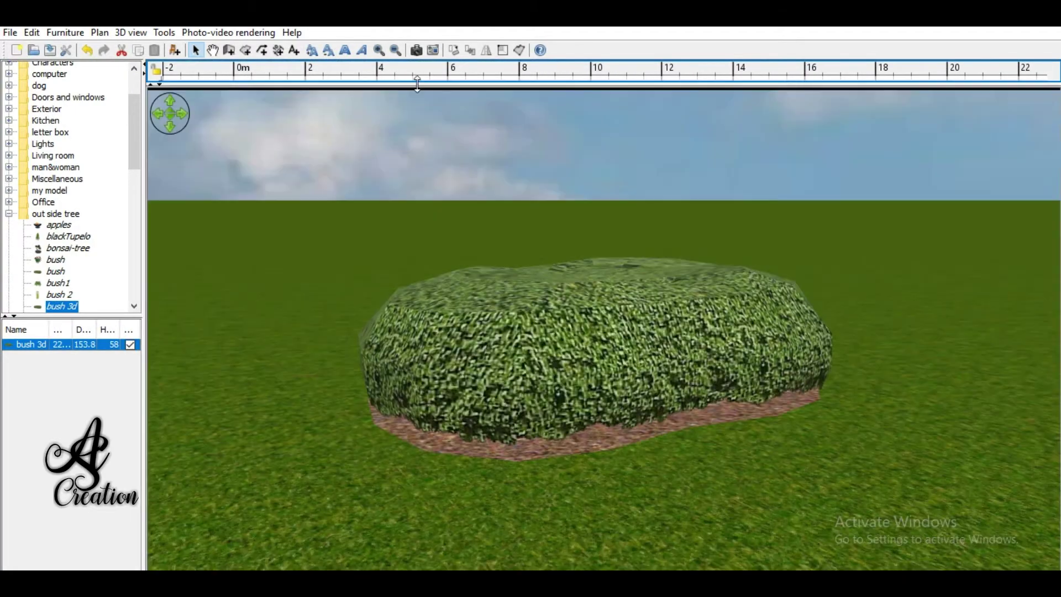
pyautogui.moveTo(542, 283)
pyautogui.mouseDown()
pyautogui.moveTo(546, 350)
pyautogui.moveTo(505, 333)
pyautogui.moveTo(630, 248)
pyautogui.mouseUp()
pyautogui.moveTo(667, 83); pyautogui.dragTo(667, 164)
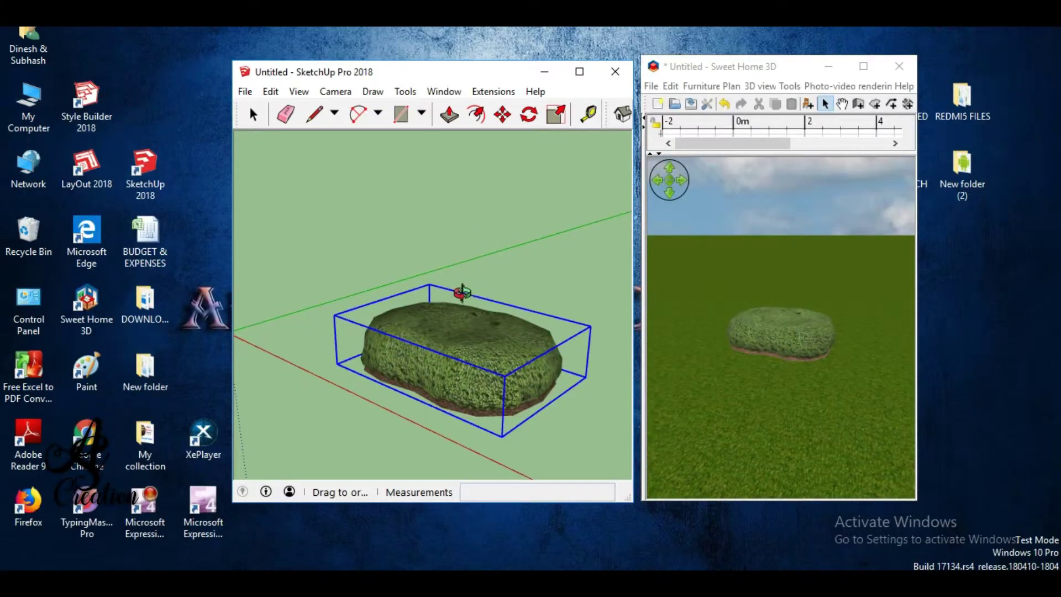
pyautogui.moveTo(462, 293)
pyautogui.mouseDown()
pyautogui.moveTo(505, 325)
pyautogui.moveTo(541, 331)
pyautogui.mouseUp()
pyautogui.moveTo(829, 341)
pyautogui.mouseDown()
pyautogui.moveTo(793, 350)
pyautogui.moveTo(884, 276)
pyautogui.moveTo(996, 248)
pyautogui.mouseUp()
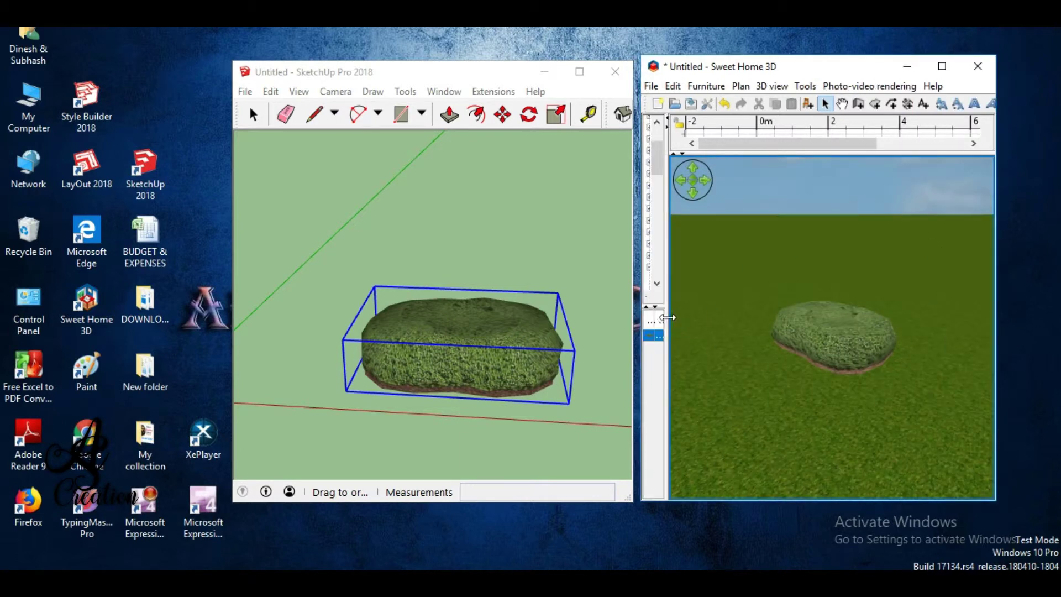
# Step: Resize the panes, shift both windows left, and maximize Sweet Home 3D showing bush 3d
pyautogui.moveTo(791, 153); pyautogui.dragTo(790, 253)
pyautogui.moveTo(665, 312); pyautogui.dragTo(726, 311)
pyautogui.moveTo(415, 296)
pyautogui.mouseDown(button='middle')
pyautogui.moveTo(362, 237)
pyautogui.moveTo(343, 182)
pyautogui.mouseUp(button='middle')
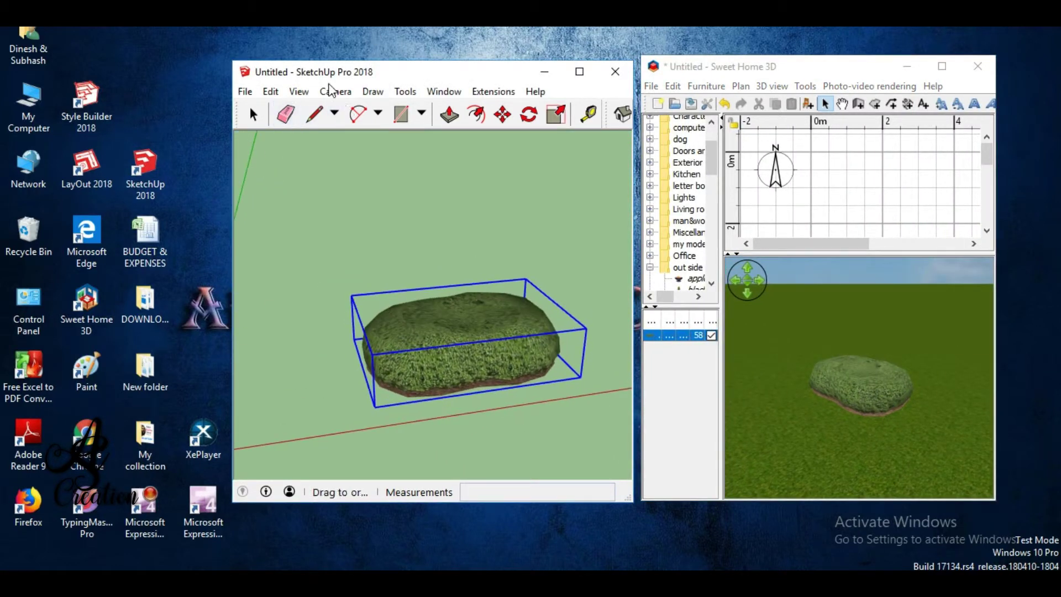
pyautogui.moveTo(497, 74); pyautogui.dragTo(457, 70)
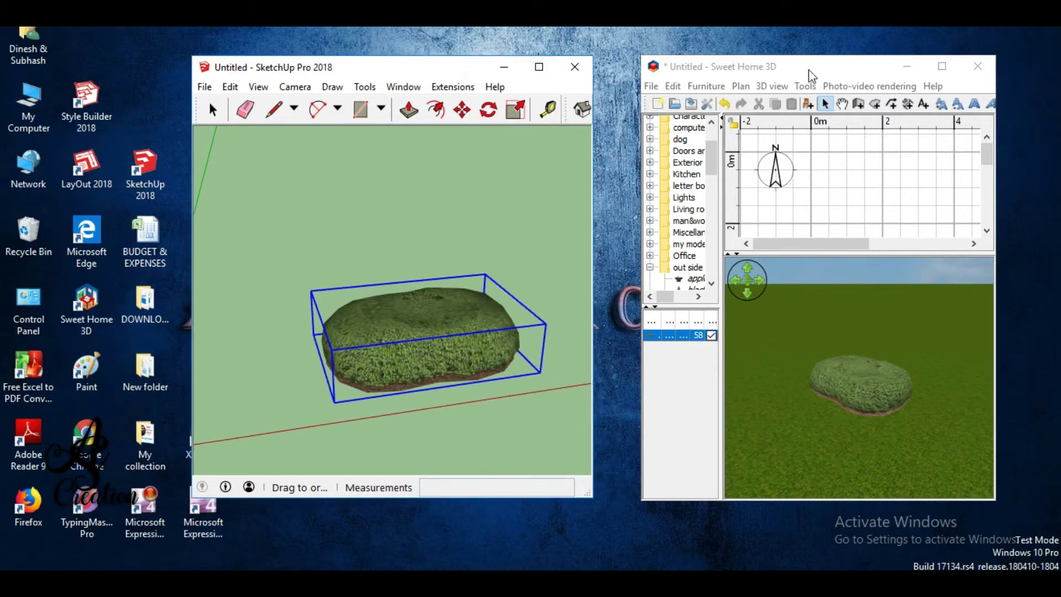
pyautogui.moveTo(810, 75); pyautogui.dragTo(785, 74)
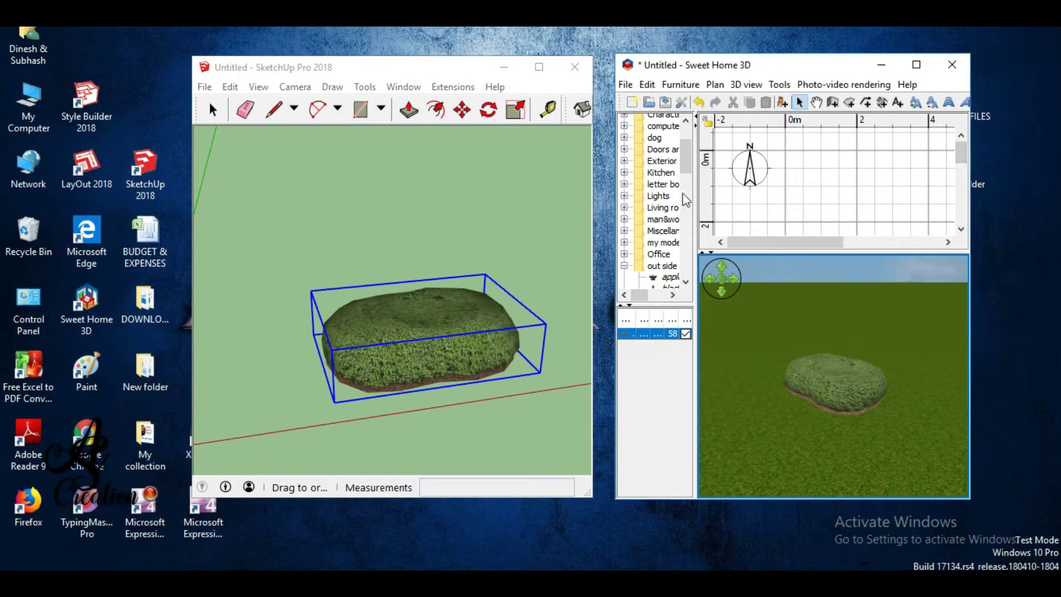
pyautogui.click(916, 65)
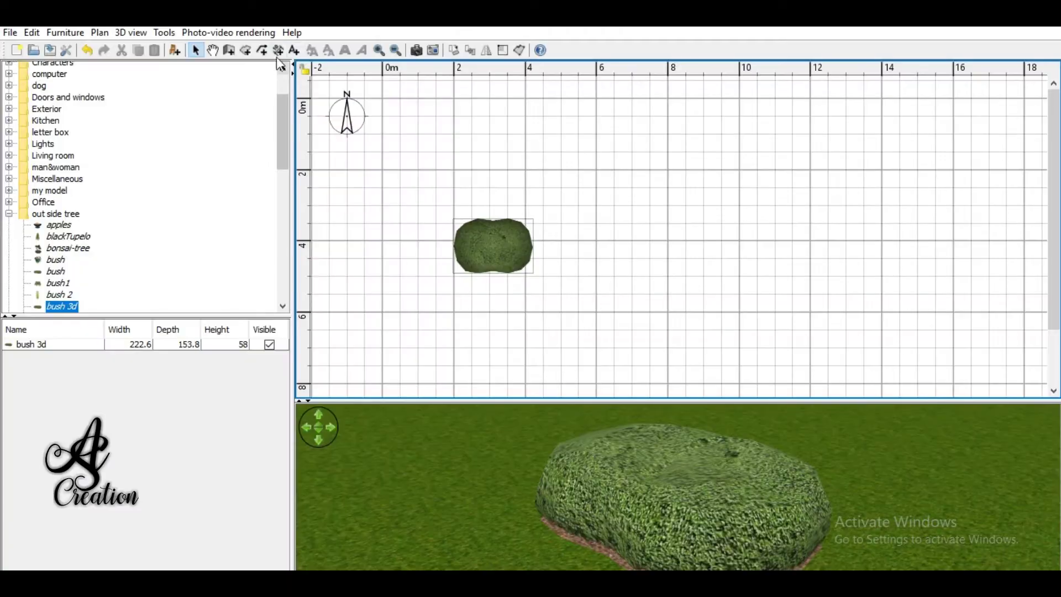
# Step: Add the label 'thats how we import 3d sketchup model in sweet home 3d' below the bush
pyautogui.click(292, 51)
pyautogui.click(508, 354)
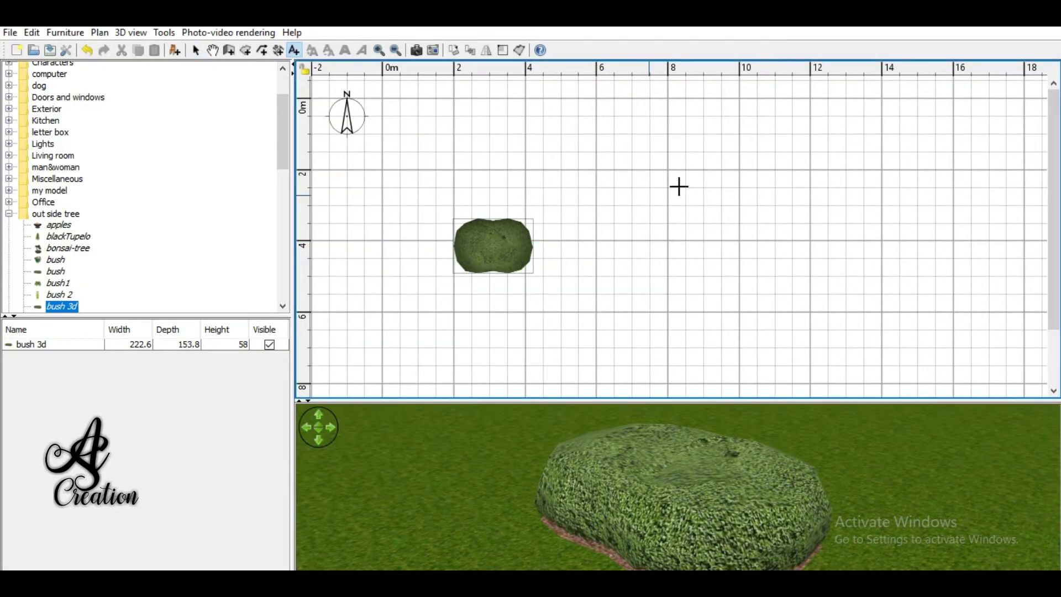
pyautogui.click(681, 191)
pyautogui.write('thats how we  import 3d')
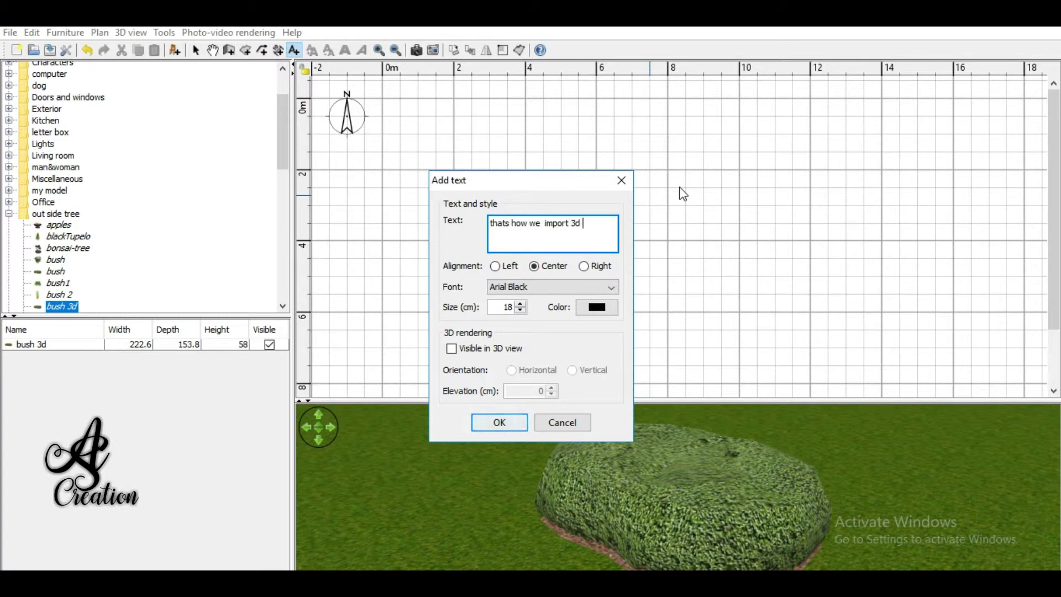
pyautogui.write('ske')
pyautogui.write(' model in sweet home 3d')
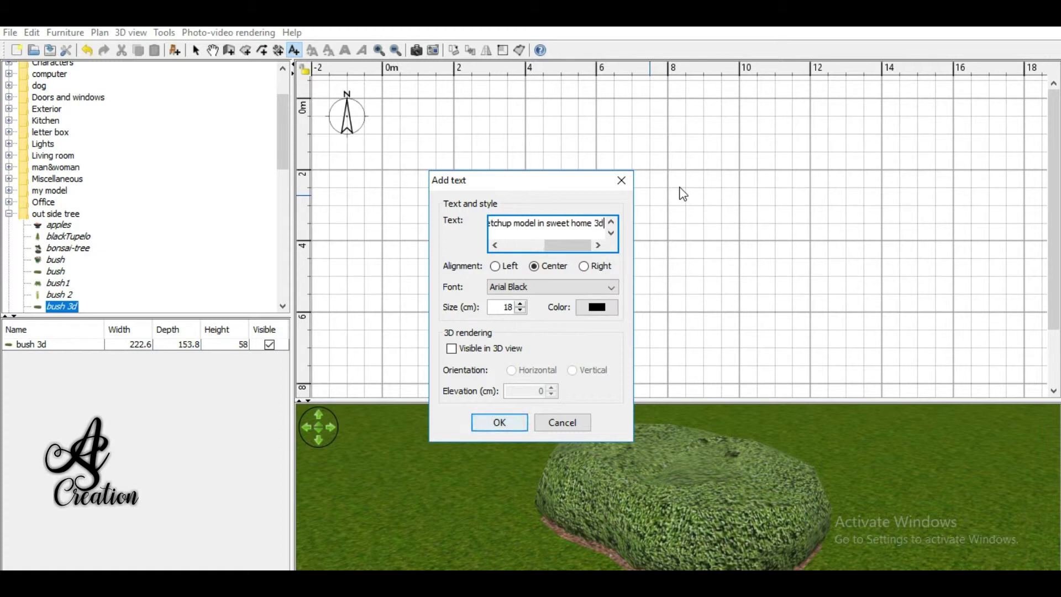
pyautogui.click(498, 307)
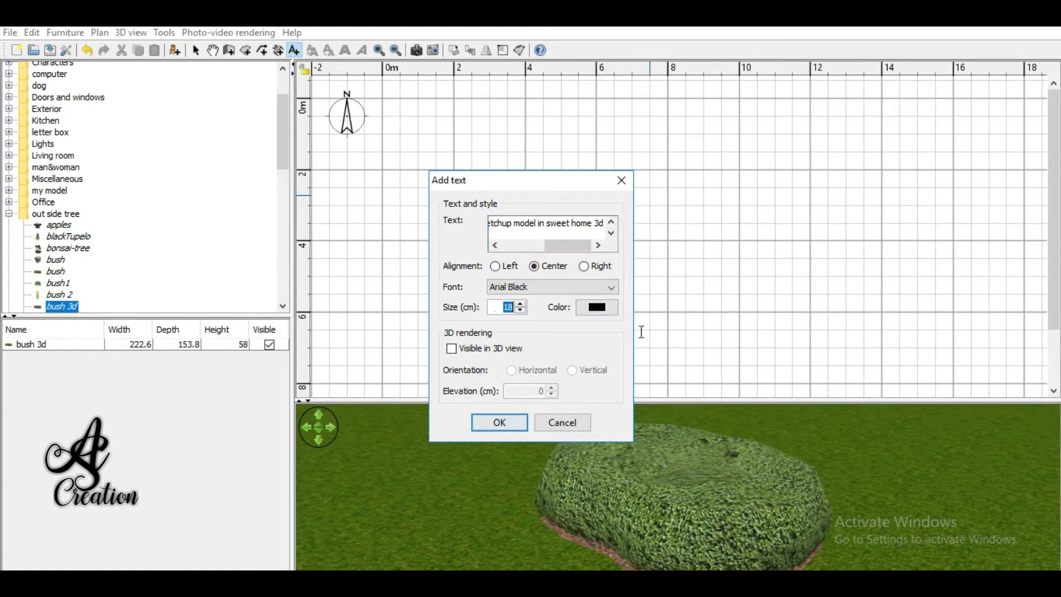
pyautogui.write('50')
pyautogui.click(499, 422)
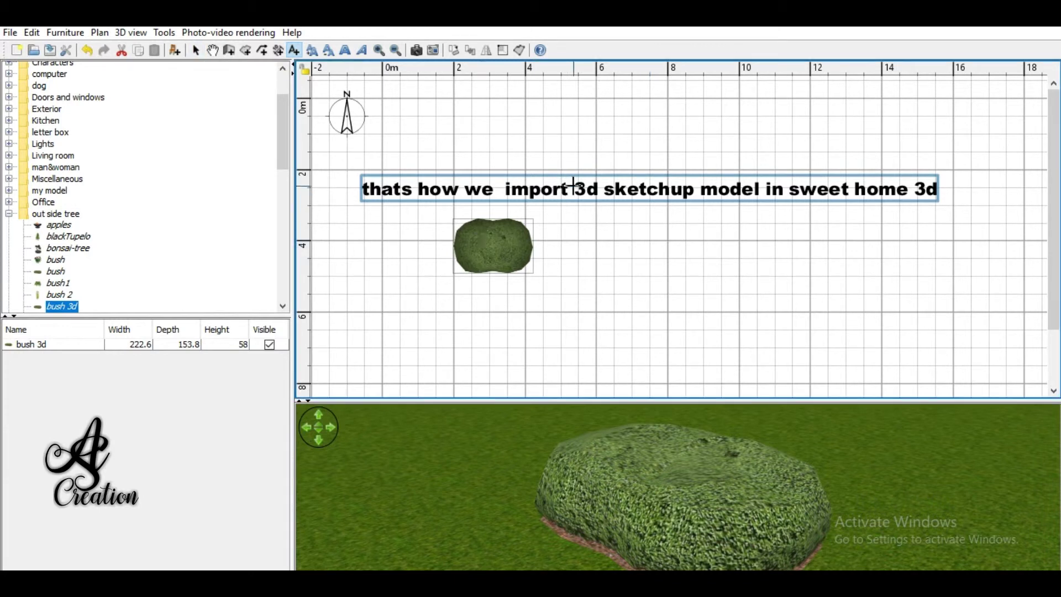
pyautogui.moveTo(530, 187); pyautogui.dragTo(563, 313)
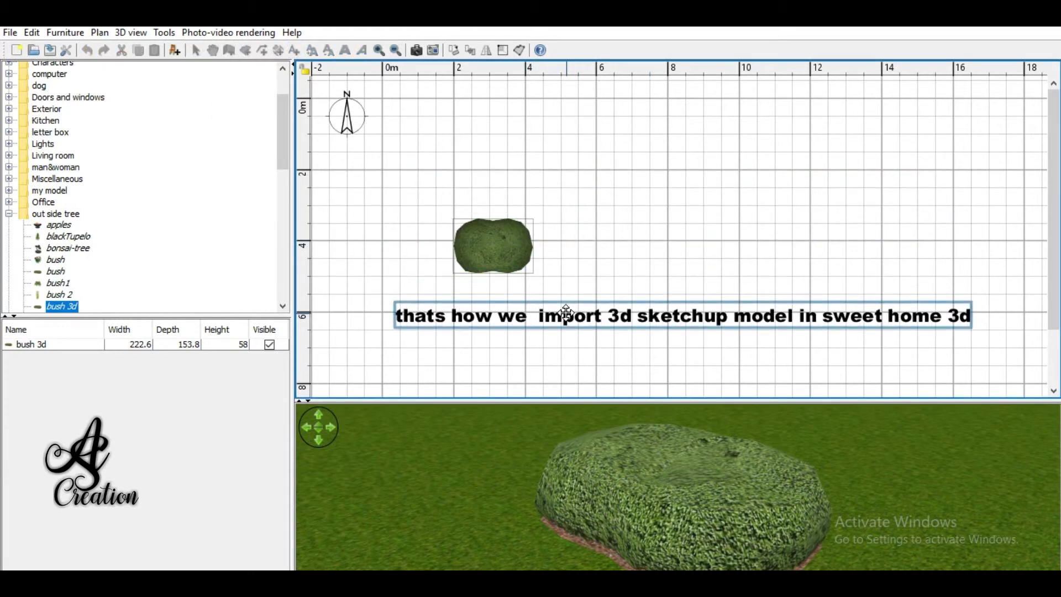
pyautogui.click(294, 50)
pyautogui.click(530, 348)
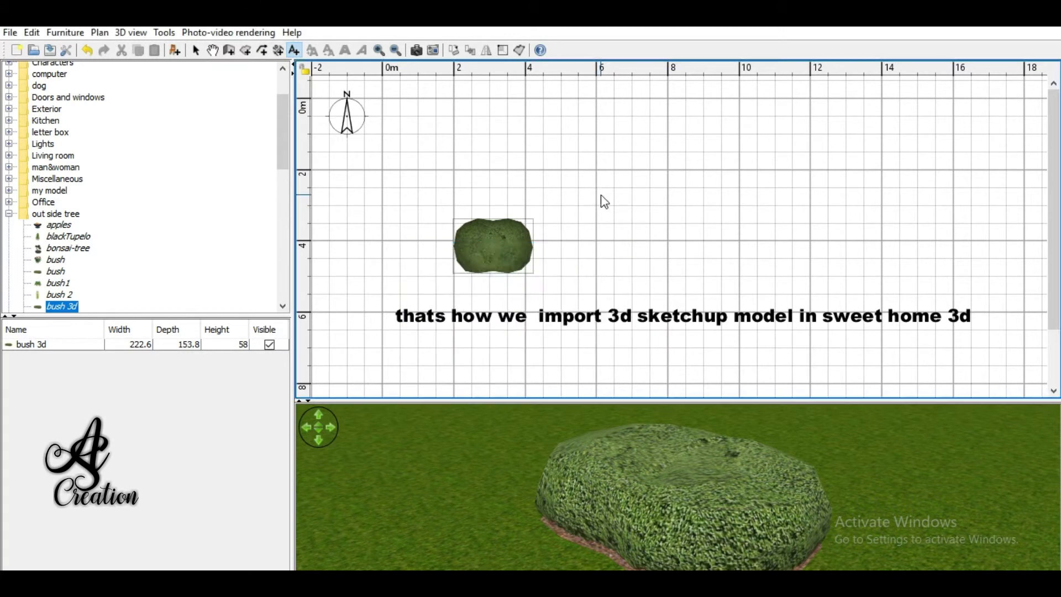
# Step: Add a text label reading "thank s for watching" on the plan
pyautogui.click(602, 199)
pyautogui.write('thank')
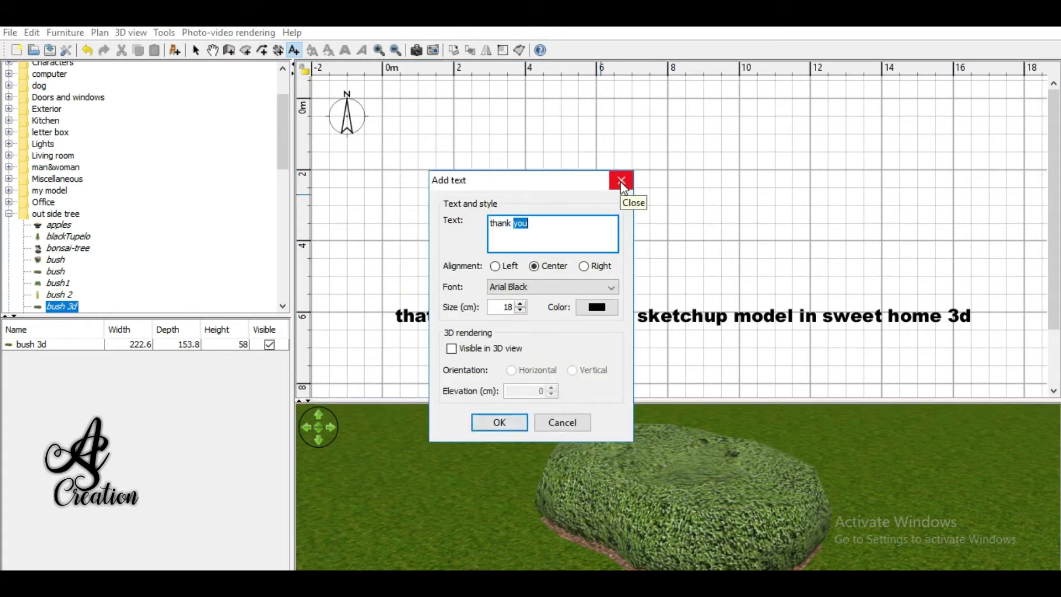
pyautogui.write('s f')
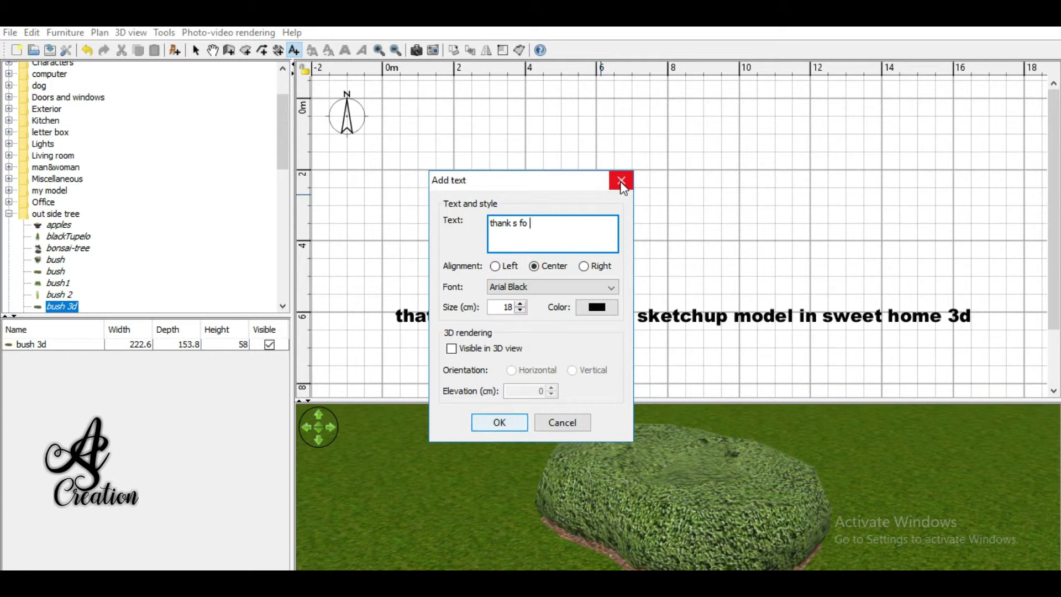
pyautogui.press('BackSpace')
pyautogui.write('r watching')
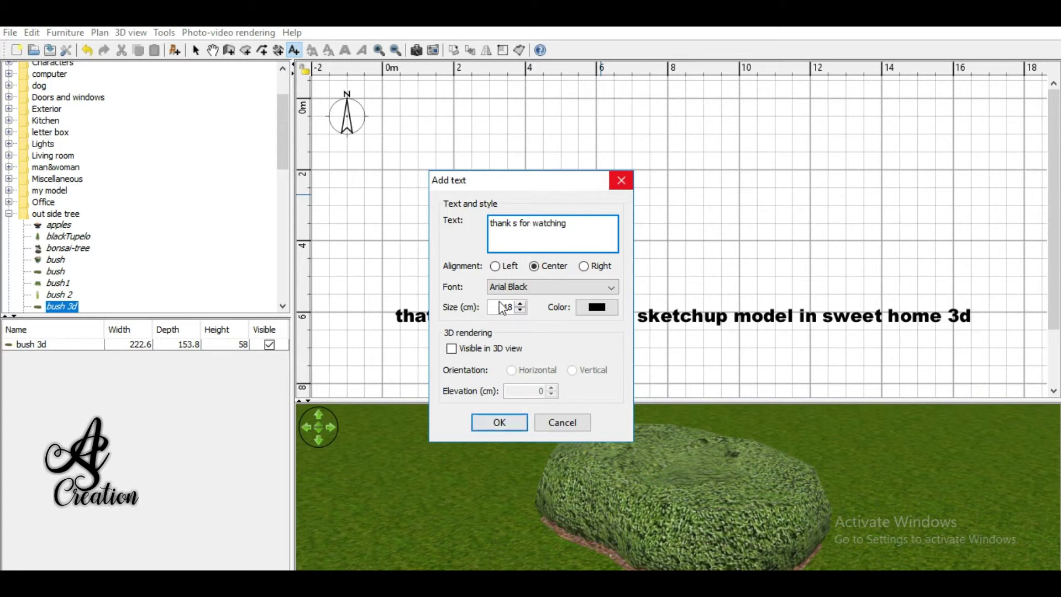
pyautogui.press('Tab')
pyautogui.write('50')
pyautogui.click(497, 425)
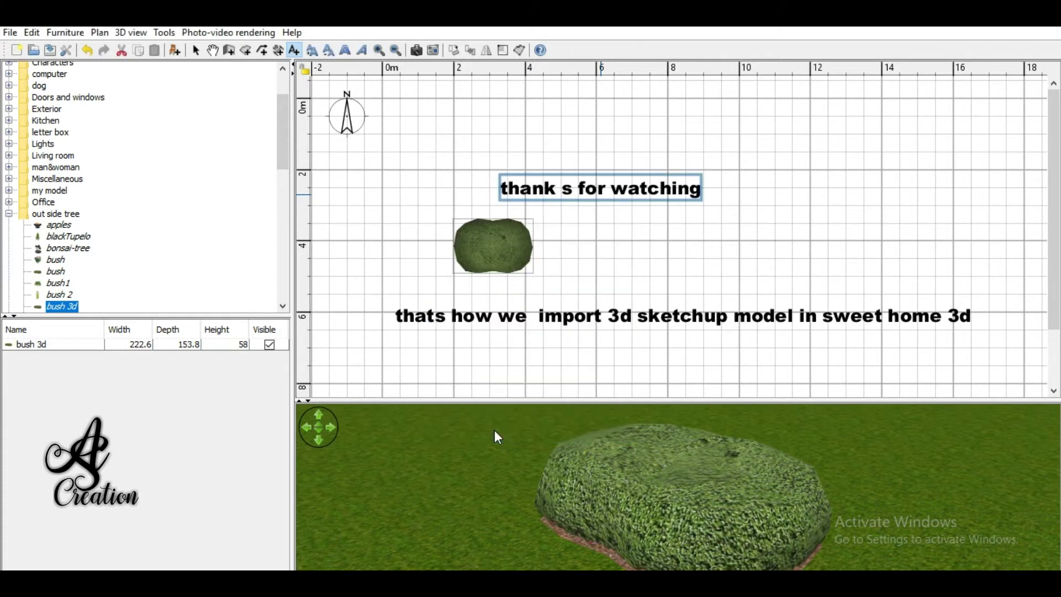
# Step: Move the thank-you label beside the bush, then enlarge the 3D view and lower it to ground level
pyautogui.click(196, 50)
pyautogui.moveTo(510, 190); pyautogui.dragTo(579, 283)
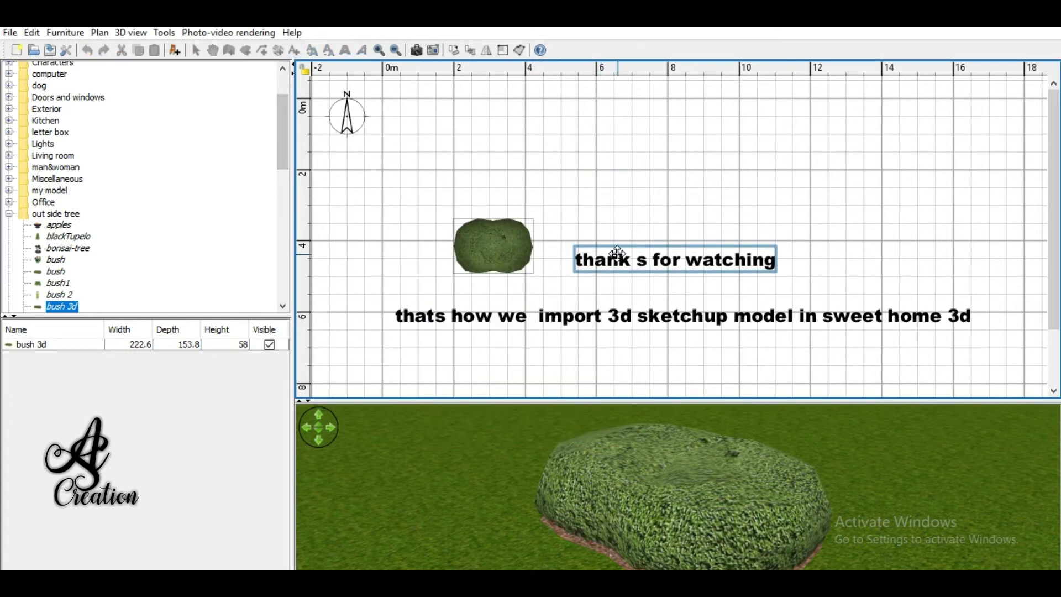
pyautogui.click(640, 232)
pyautogui.moveTo(639, 402); pyautogui.dragTo(639, 121)
pyautogui.moveTo(516, 302)
pyautogui.mouseDown()
pyautogui.moveTo(598, 289)
pyautogui.moveTo(589, 354)
pyautogui.moveTo(685, 304)
pyautogui.moveTo(659, 271)
pyautogui.moveTo(599, 335)
pyautogui.moveTo(552, 296)
pyautogui.mouseUp()
# Step: Move the bush toward the top of the plan and stretch it to 434 × 108 cm
pyautogui.click(494, 246)
pyautogui.moveTo(493, 246); pyautogui.dragTo(494, 152)
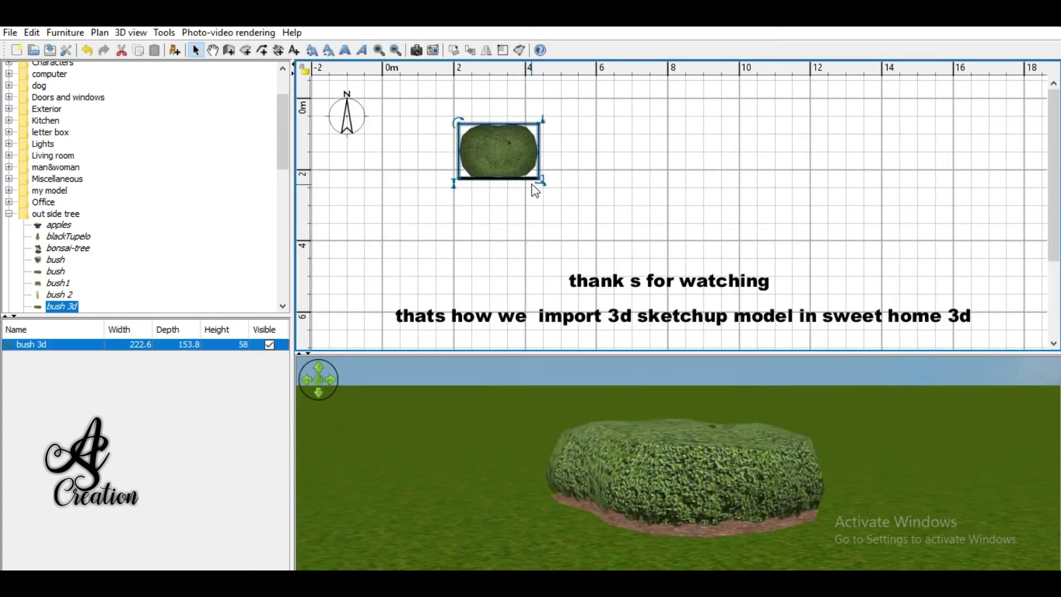
pyautogui.moveTo(539, 180); pyautogui.dragTo(615, 176)
pyautogui.doubleClick(580, 142)
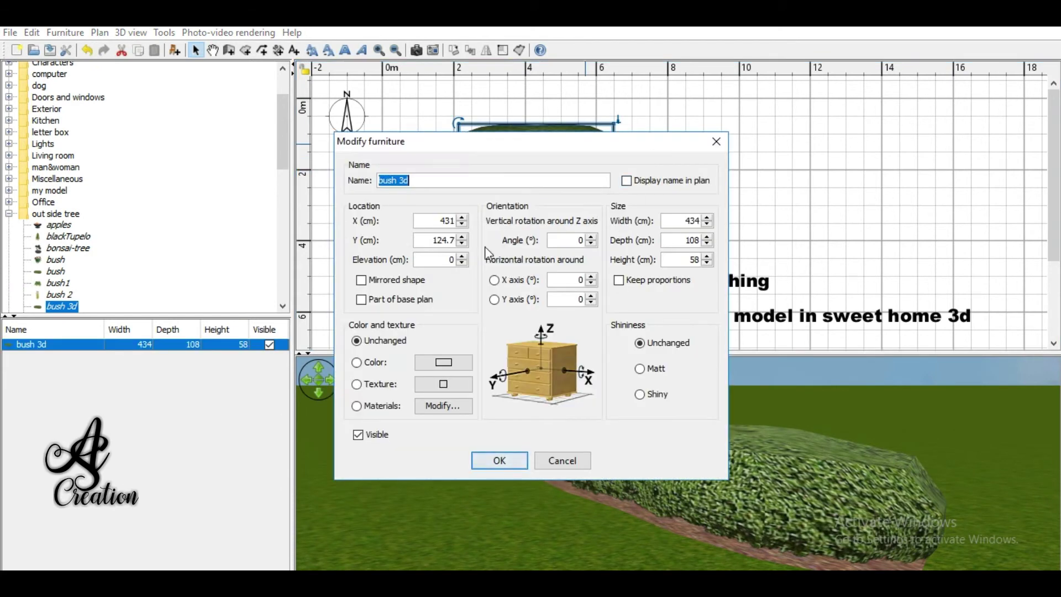
pyautogui.press('Return')
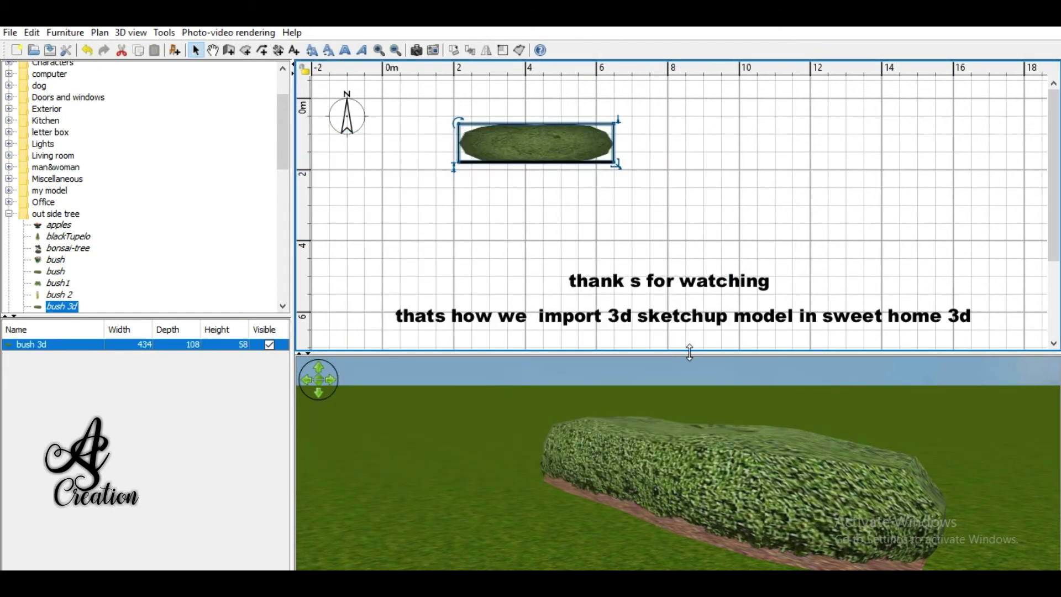
# Step: Enlarge the 3D view, face the bush front-on and narrow the furniture catalogue
pyautogui.moveTo(690, 352); pyautogui.dragTo(608, 91)
pyautogui.moveTo(504, 258); pyautogui.dragTo(701, 325)
pyautogui.moveTo(296, 286); pyautogui.dragTo(254, 303)
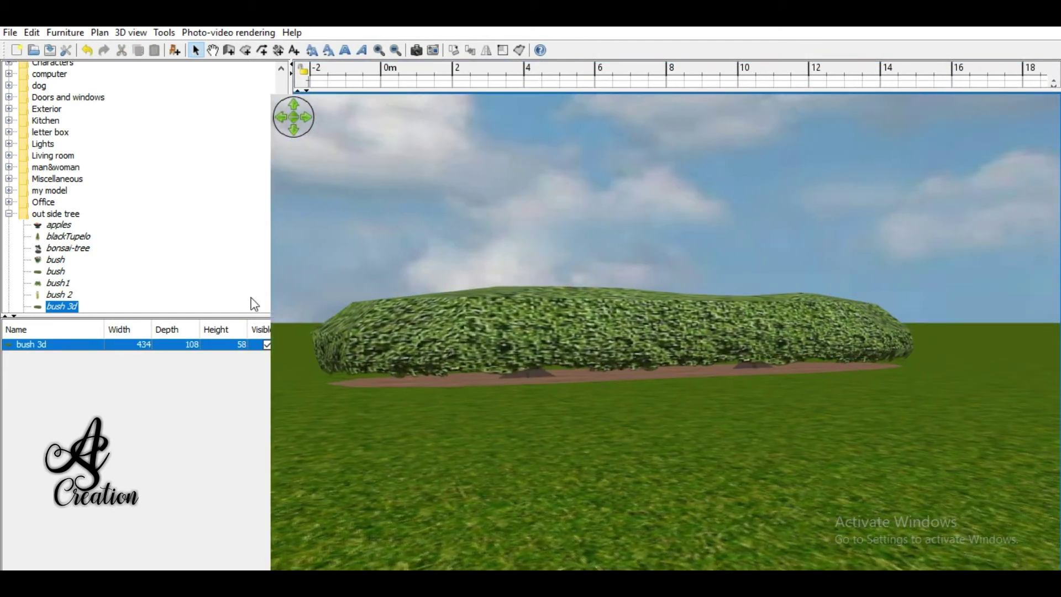
pyautogui.scroll(-7, 255, 304)
pyautogui.moveTo(684, 284); pyautogui.dragTo(520, 385)
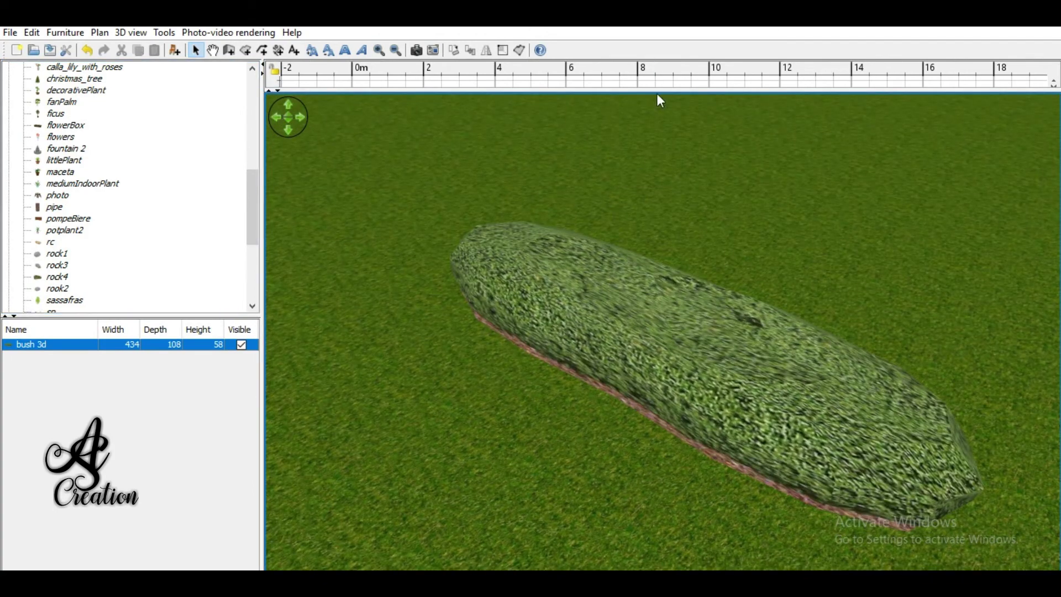
# Step: Resize the bush to 362 × 156 cm and tilt to a low front 3D view
pyautogui.moveTo(658, 88); pyautogui.dragTo(658, 316)
pyautogui.moveTo(575, 166); pyautogui.dragTo(557, 178)
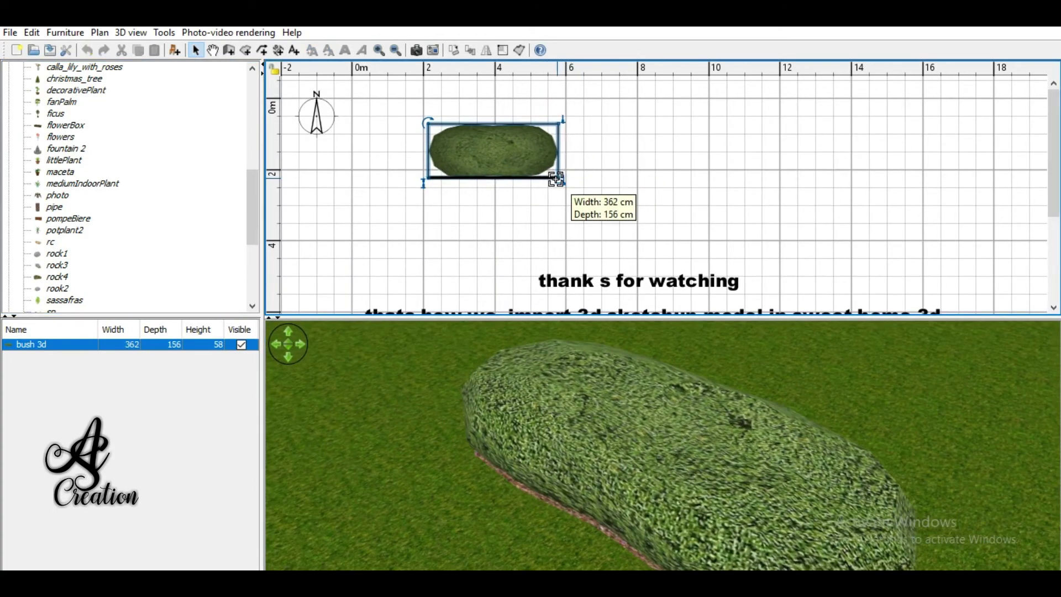
pyautogui.moveTo(604, 319); pyautogui.dragTo(604, 132)
pyautogui.moveTo(636, 177)
pyautogui.mouseDown()
pyautogui.moveTo(734, 249)
pyautogui.moveTo(703, 295)
pyautogui.moveTo(579, 321)
pyautogui.mouseUp()
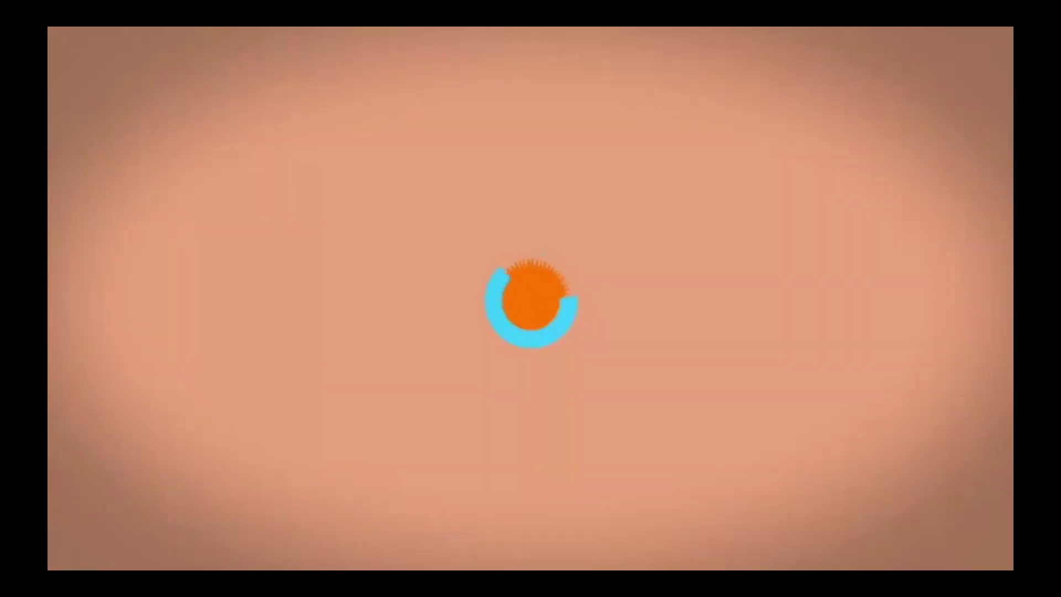